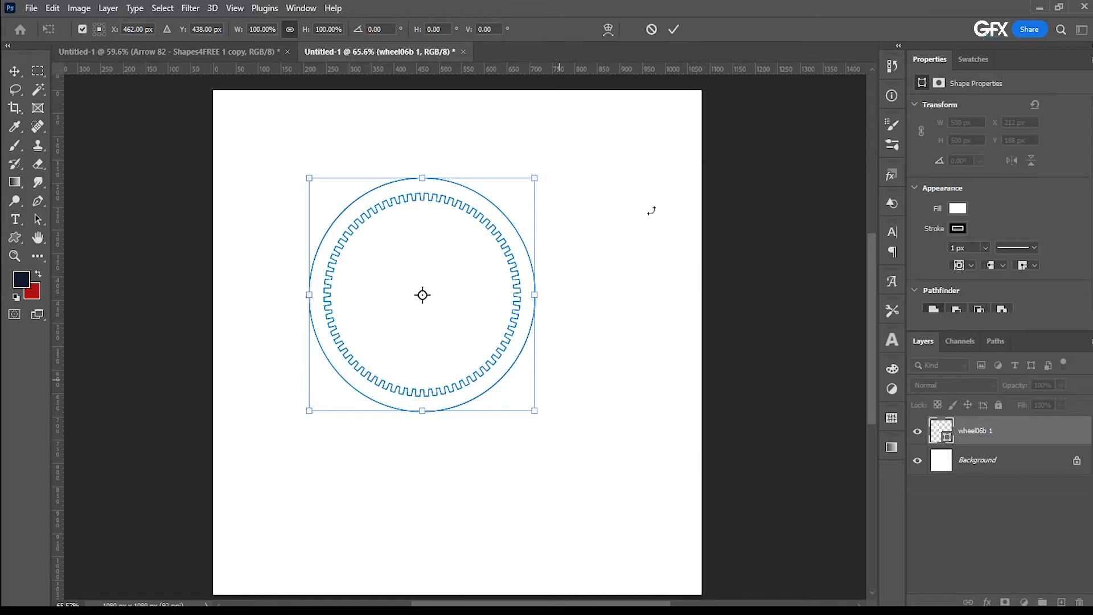
Place the toothed ring shape, fill it with the navy foreground colour and centre it on the canvas.
left_click(673, 29)
left_click(515, 319)
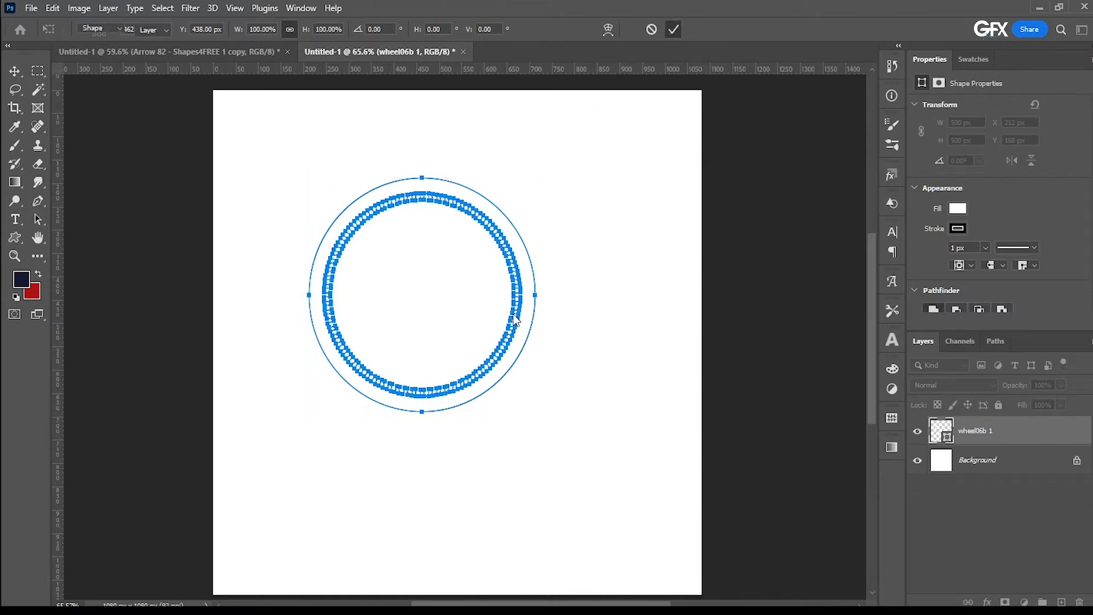
key("v")
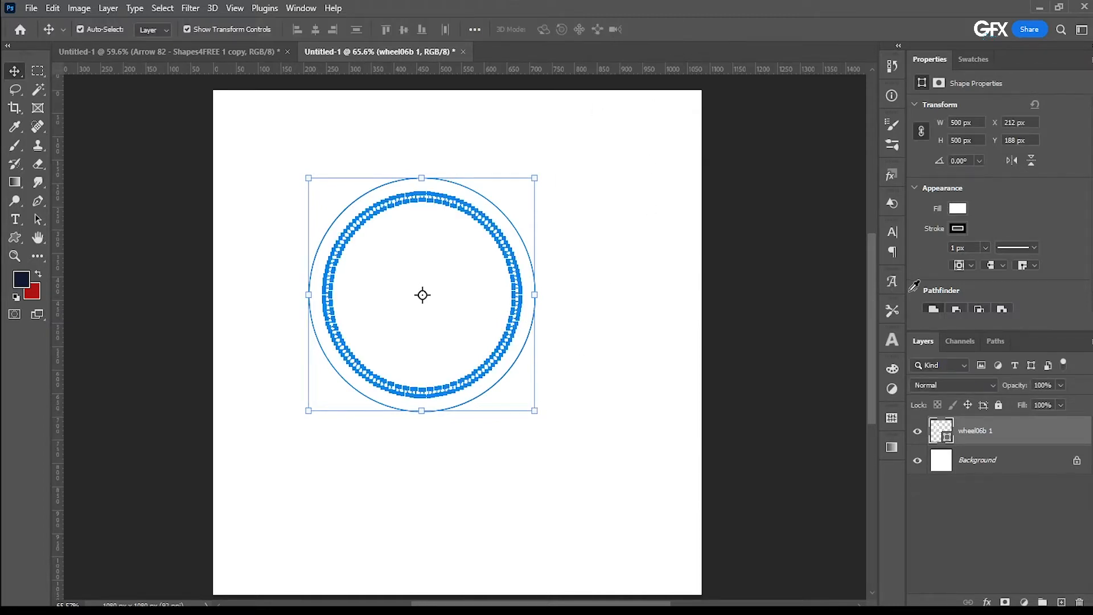
key("alt+BackSpace")
left_click(593, 310)
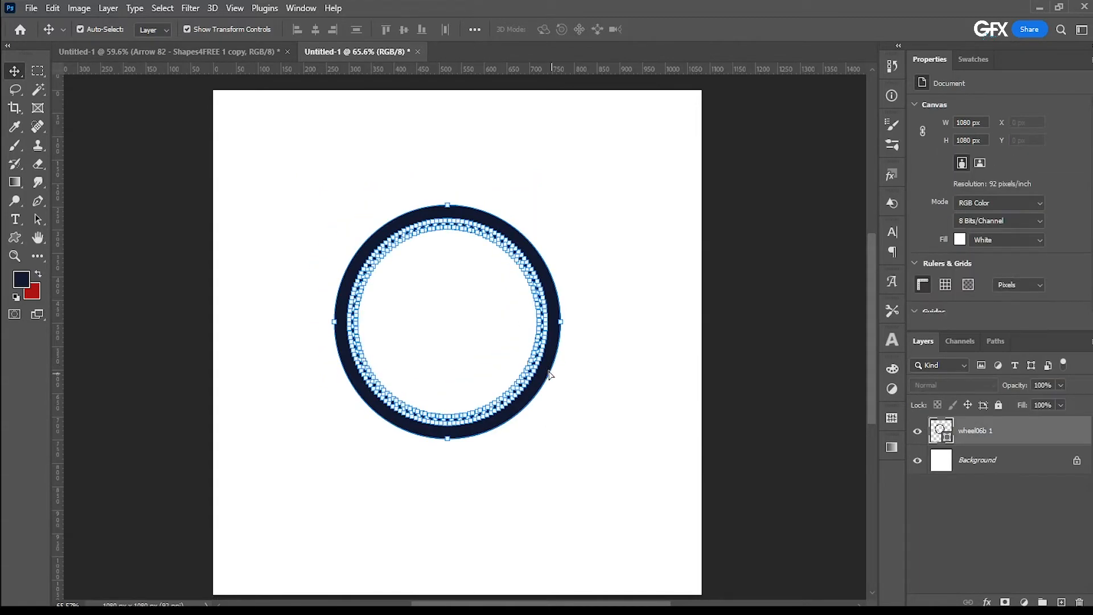
left_click_drag(550, 374, 545, 382)
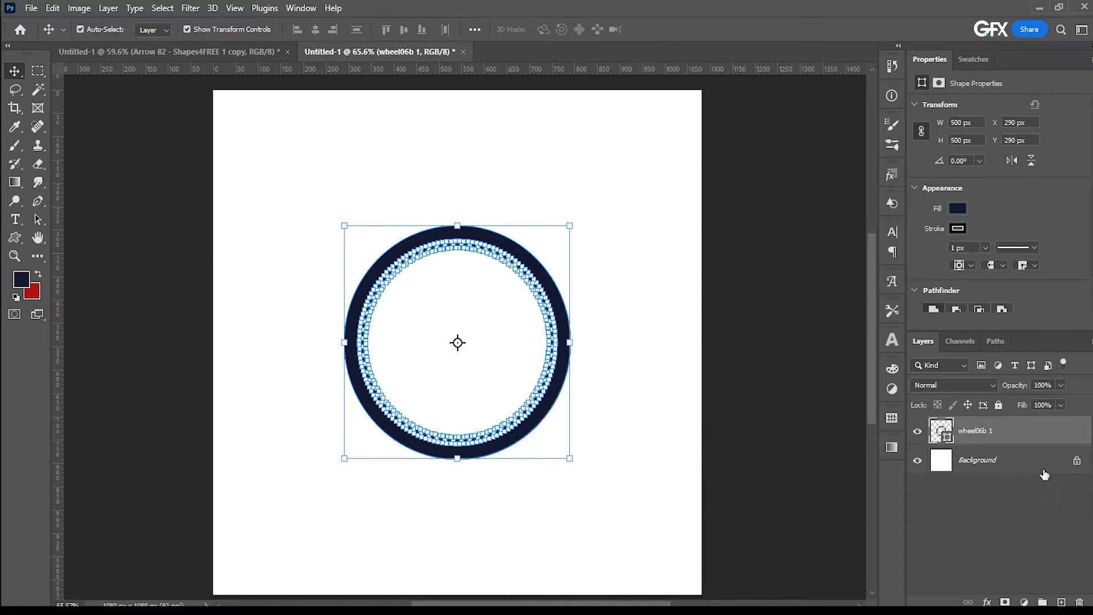
Unlock the background layer and place a vertical and a horizontal guide crossing at the ring's centre.
left_click(1076, 460)
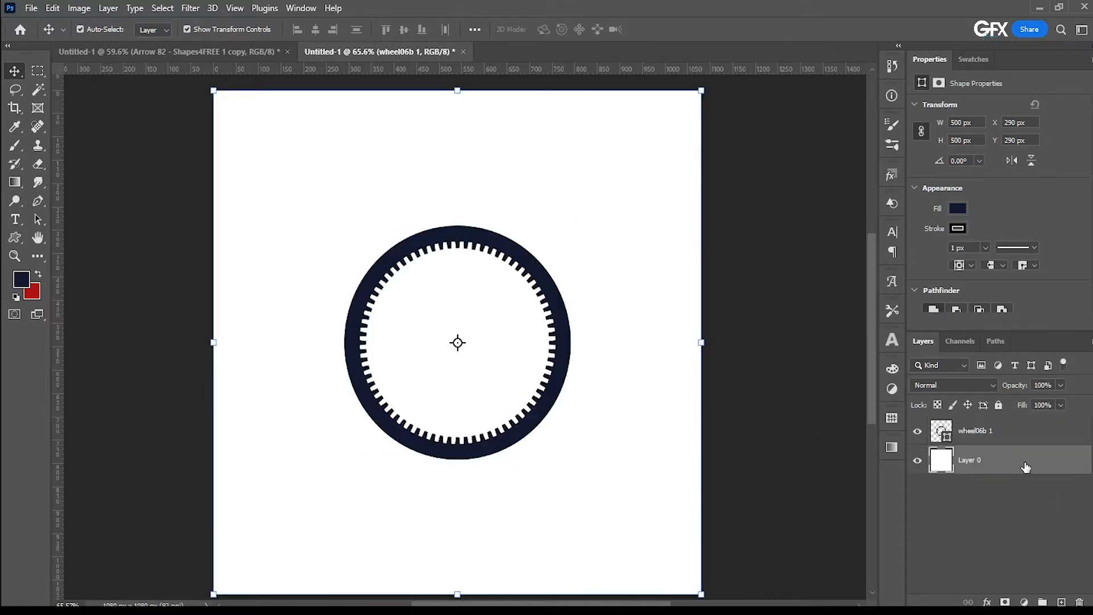
left_click(1012, 435)
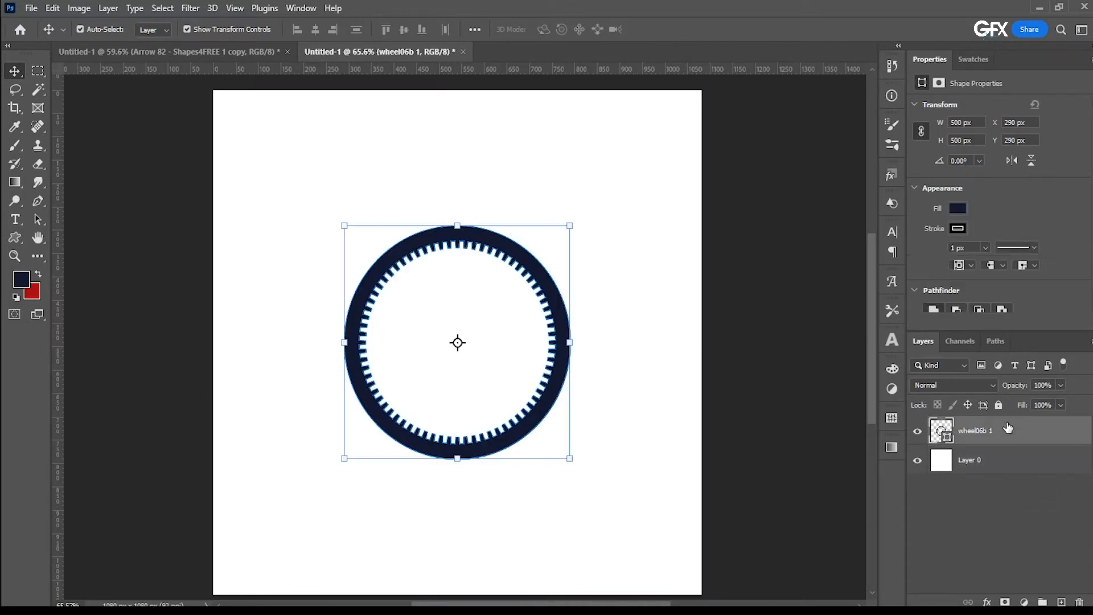
left_click(995, 463, "shift")
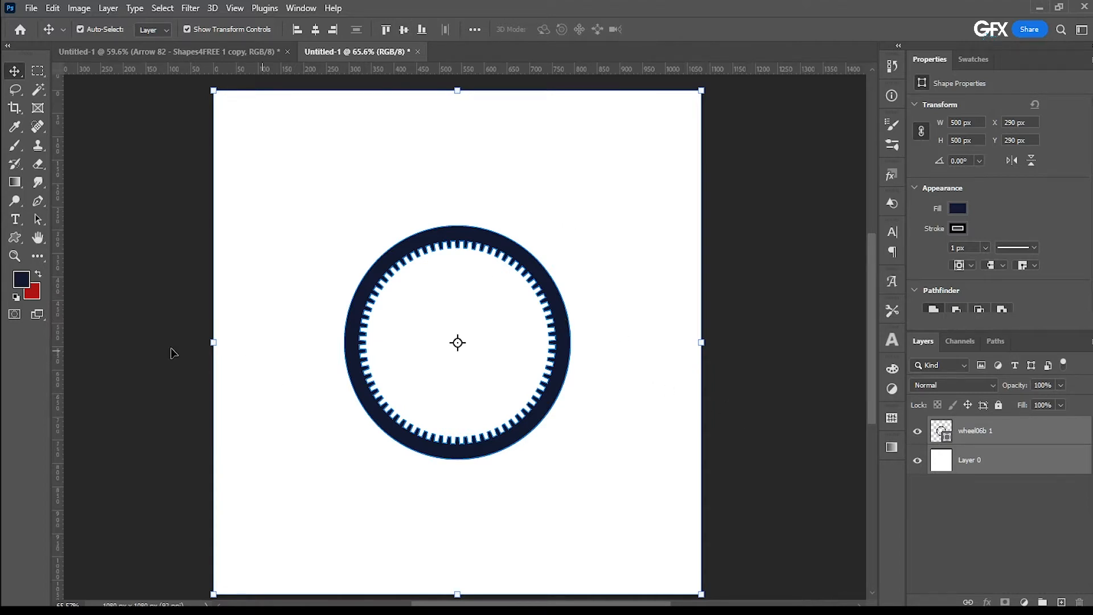
left_click_drag(58, 359, 458, 369)
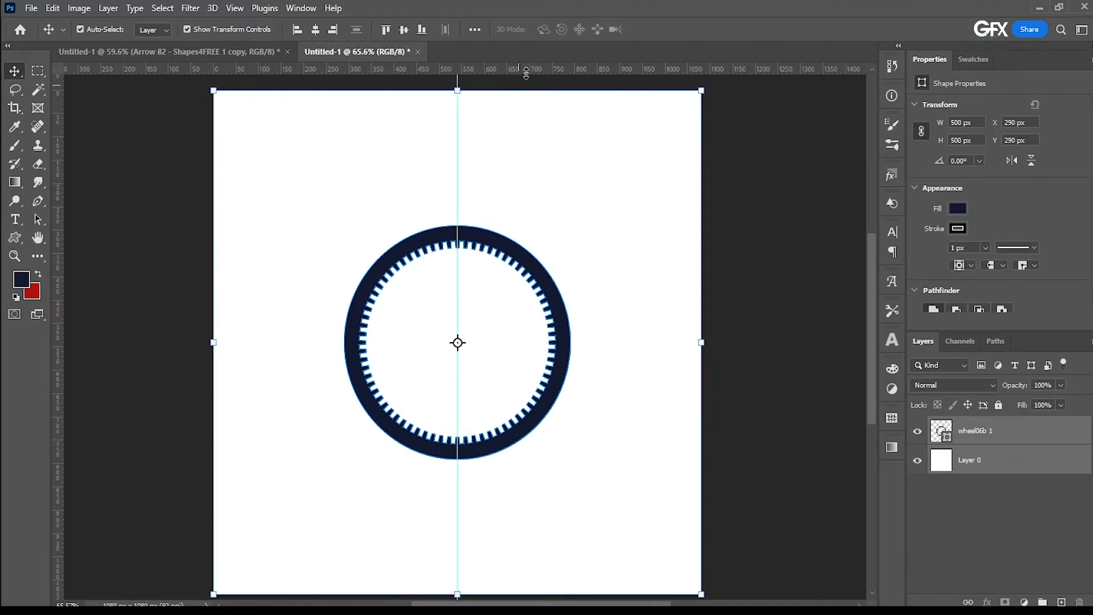
left_click_drag(526, 74, 534, 346)
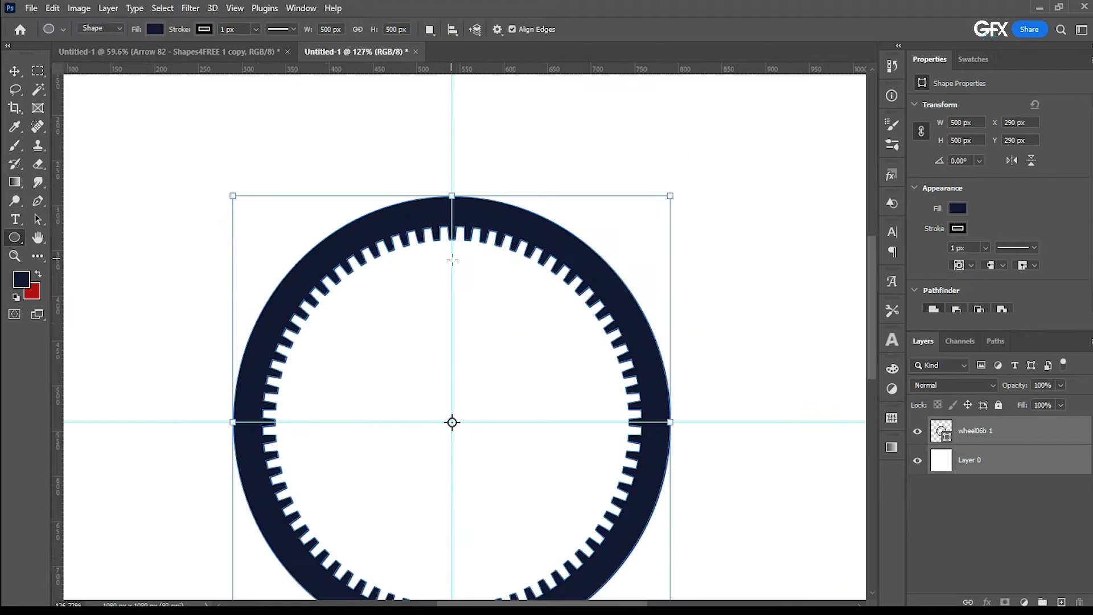
Draw a navy circle about 38 px wide and centre it on the vertical guide just below the ring's upper teeth.
key("i")
left_click_drag(452, 260, 486, 300)
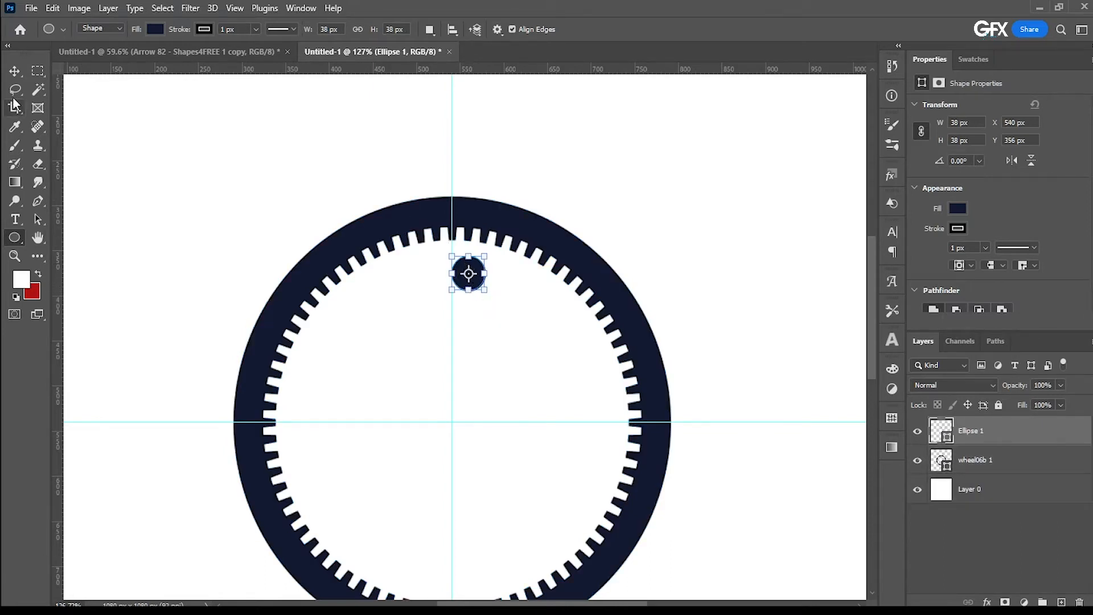
left_click(14, 70)
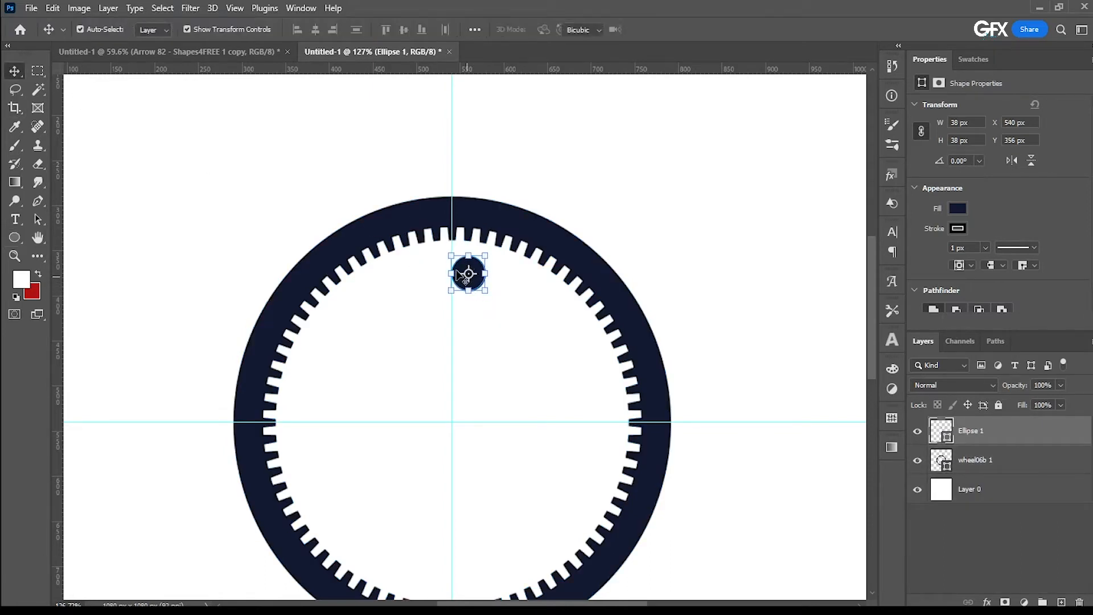
key("ctrl+t")
left_click_drag(466, 275, 450, 263)
key("Return")
scroll(450, 263, "up", 2)
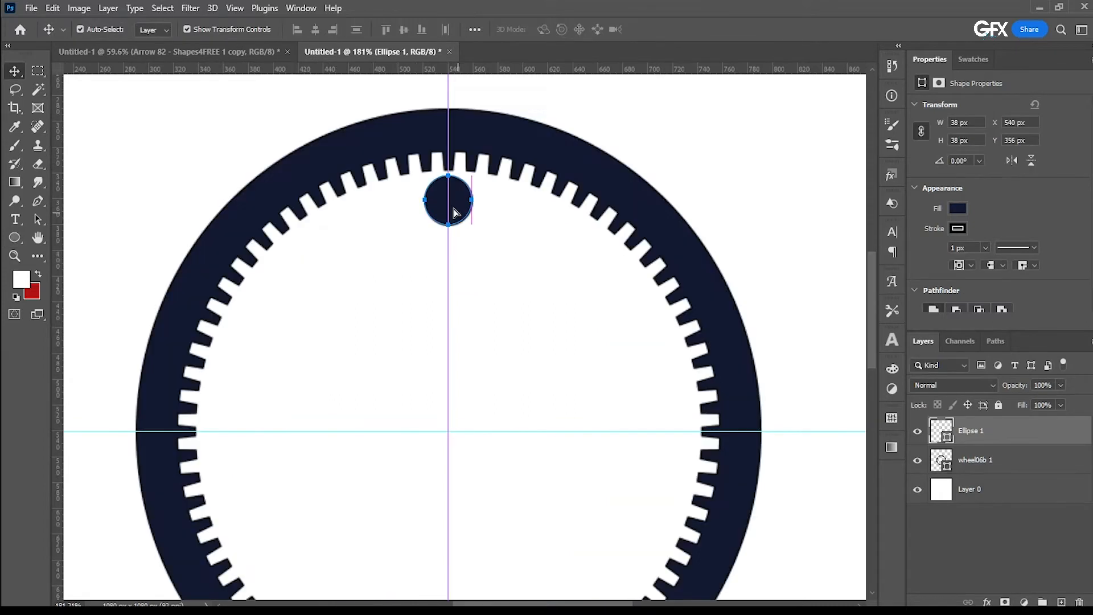
Rotate the small circle 30° around the ring's centre, with the pivot placed at the guide intersection.
key("ctrl+t")
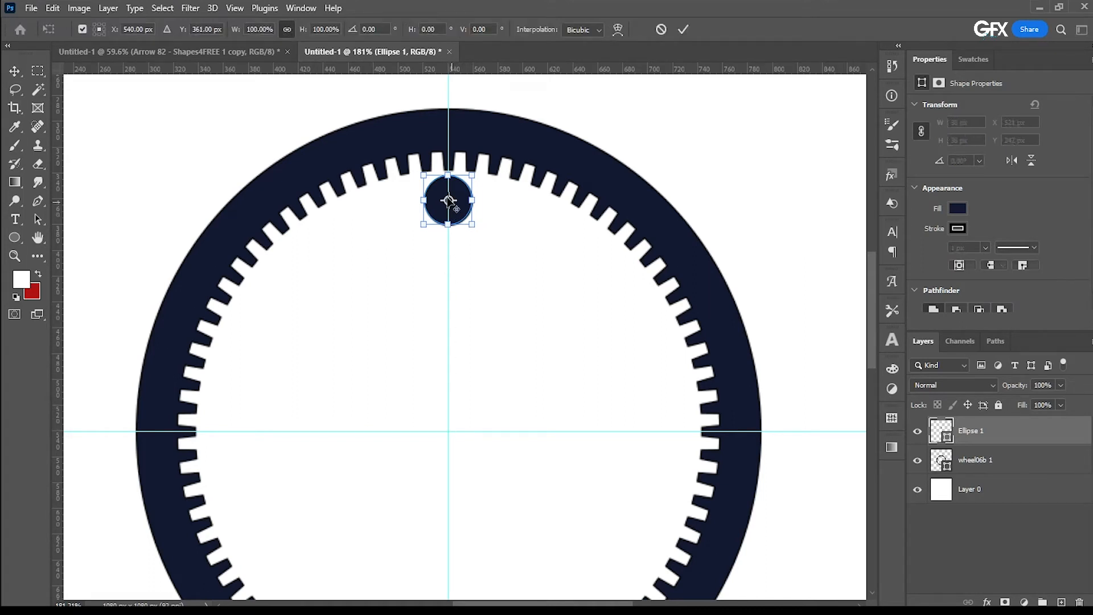
left_click_drag(448, 200, 448, 430)
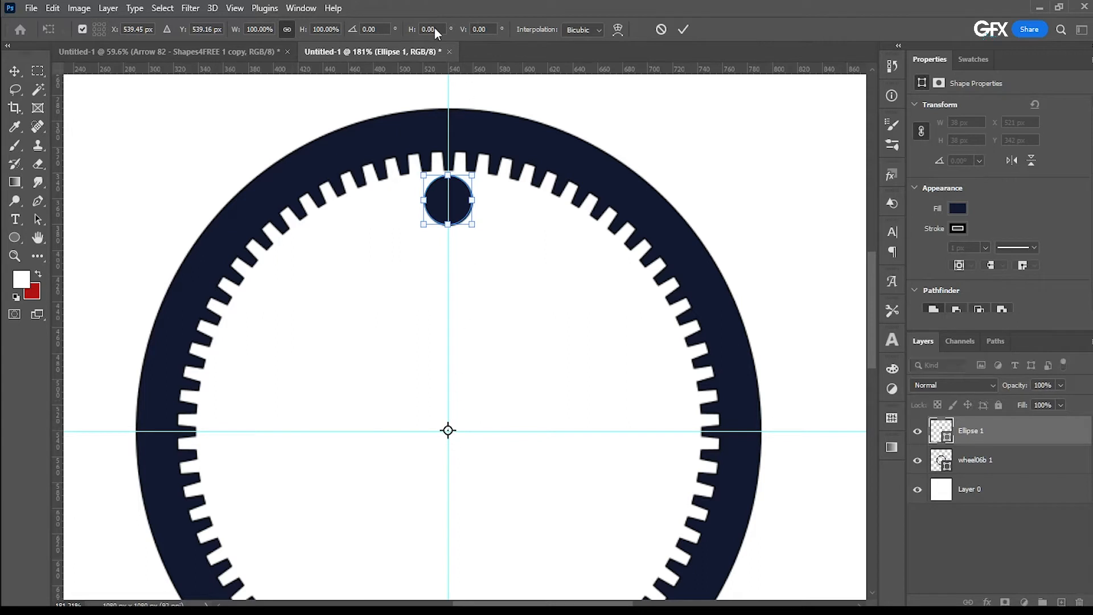
left_click(381, 29)
type("30")
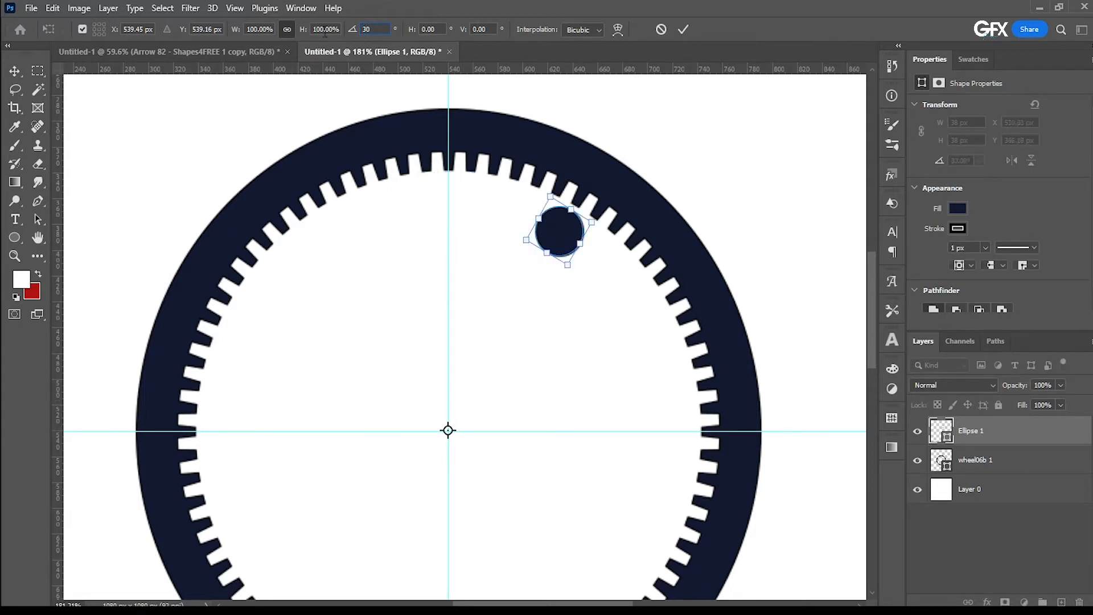
key("Return")
left_click(681, 30)
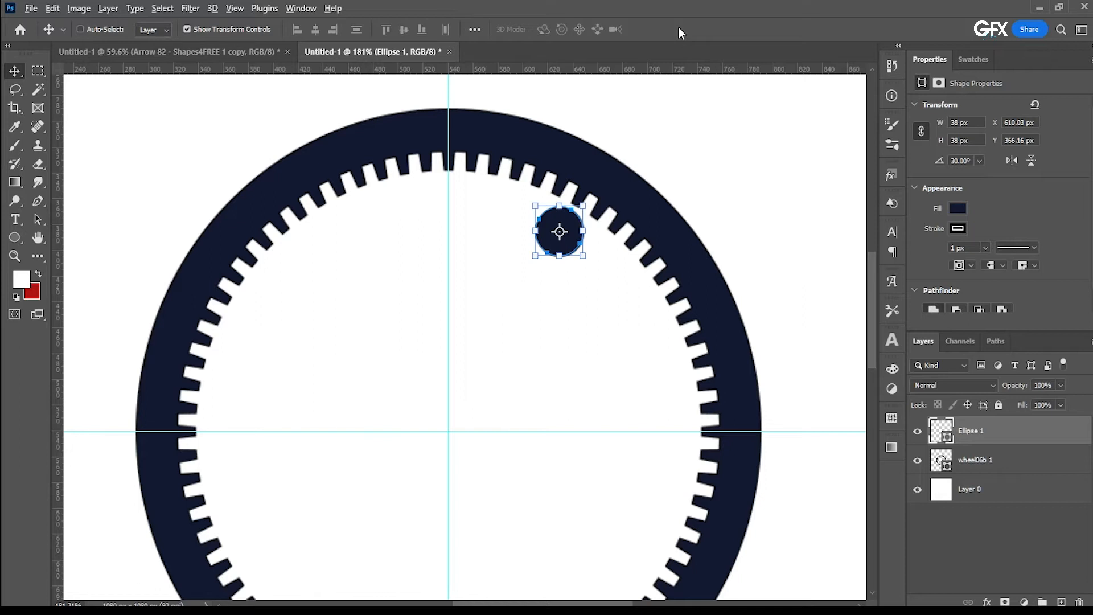
Repeat the 30° rotation with duplication until twelve circles are evenly spaced around the inside of the ring.
key("ctrl+shift+alt+t")
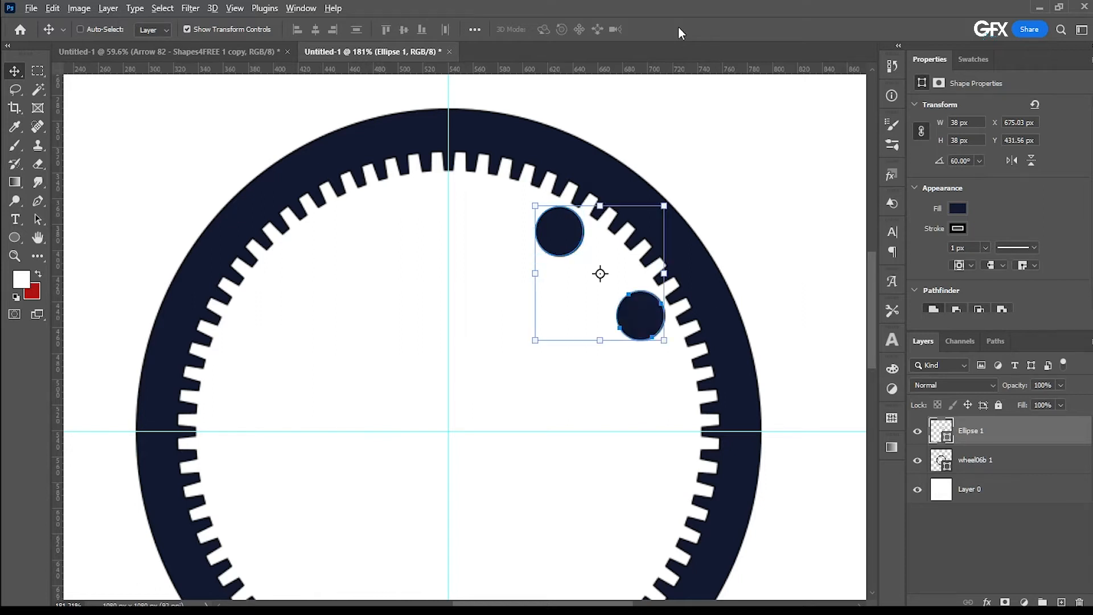
key("ctrl+shift+alt+t")
key("ctrl+shift+alt+t")
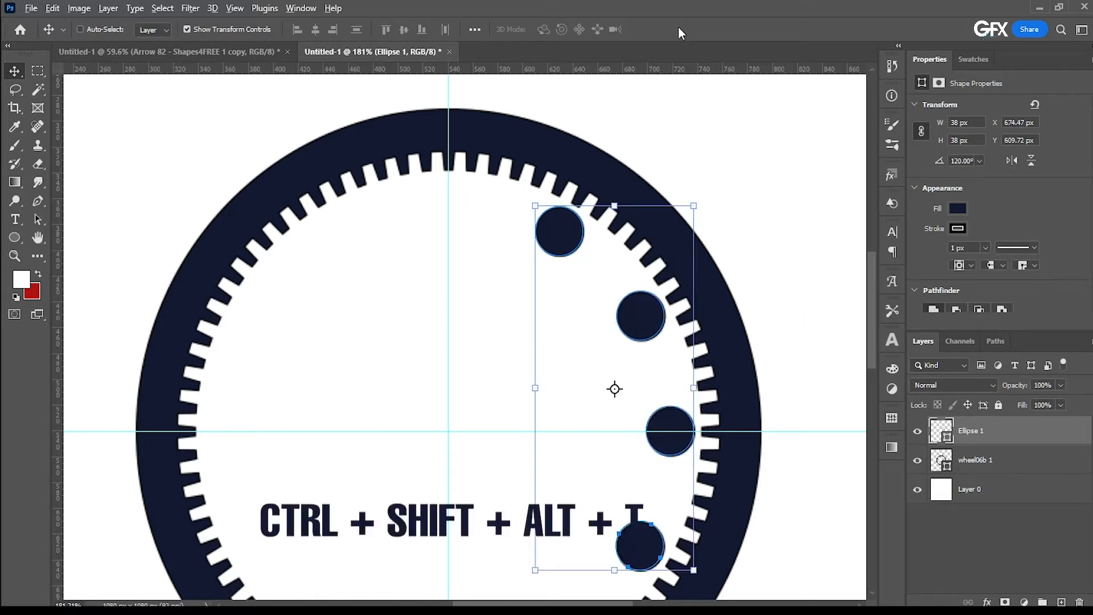
scroll(424, 286, "down", 2)
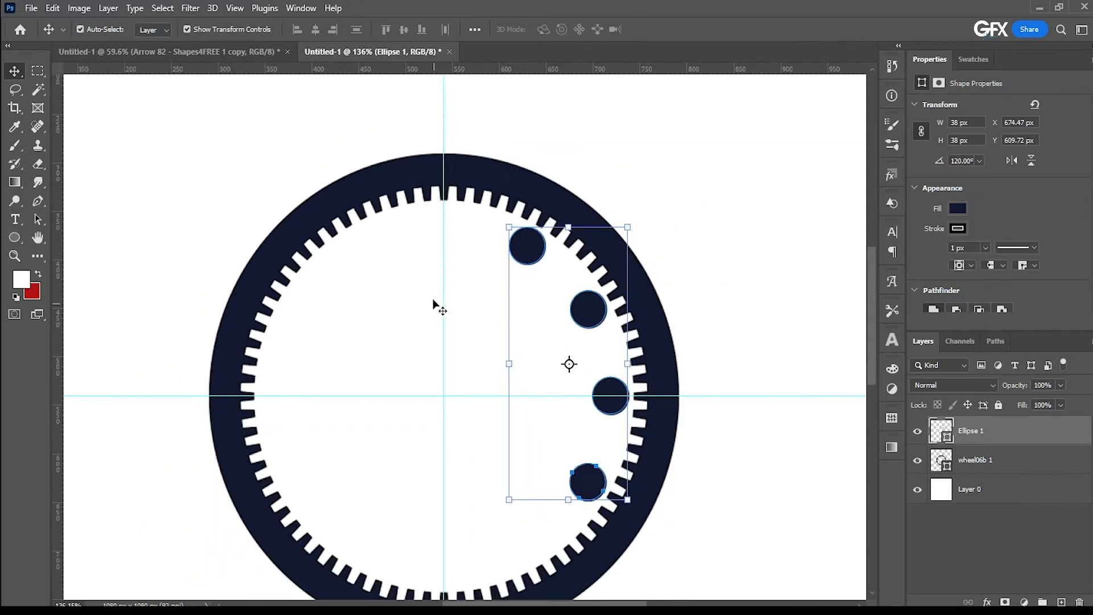
key("ctrl+shift+alt+t")
key("ctrl+shift+alt+t")
key("ctrl+shift+alt+t")
key("ctrl+shift+alt+t")
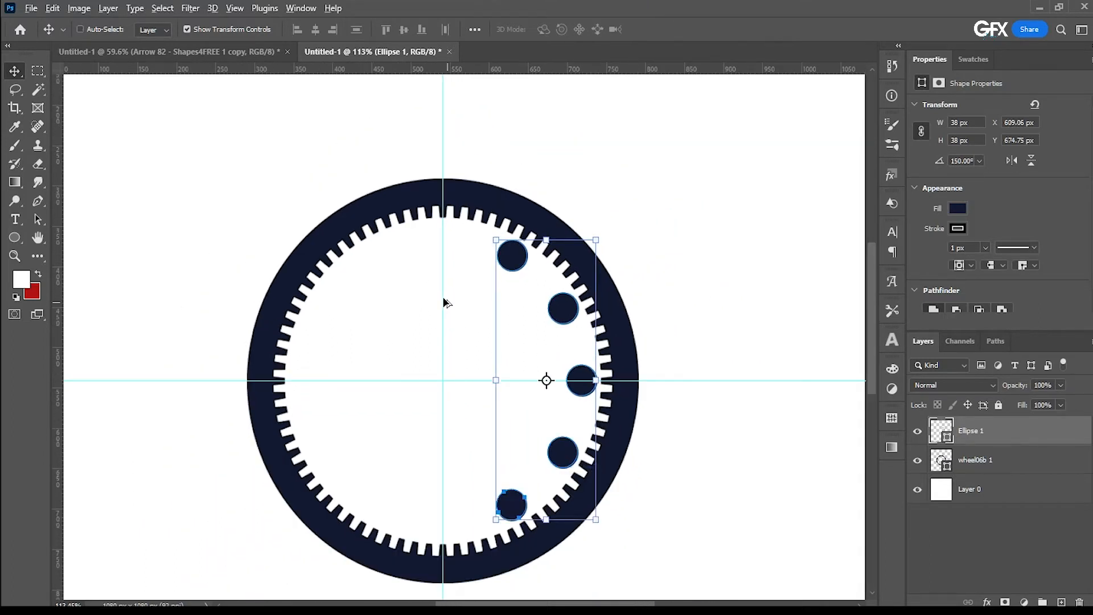
key("ctrl+shift+alt+t")
key("ctrl+shift+alt+t")
key("ctrl+shift+alt+t")
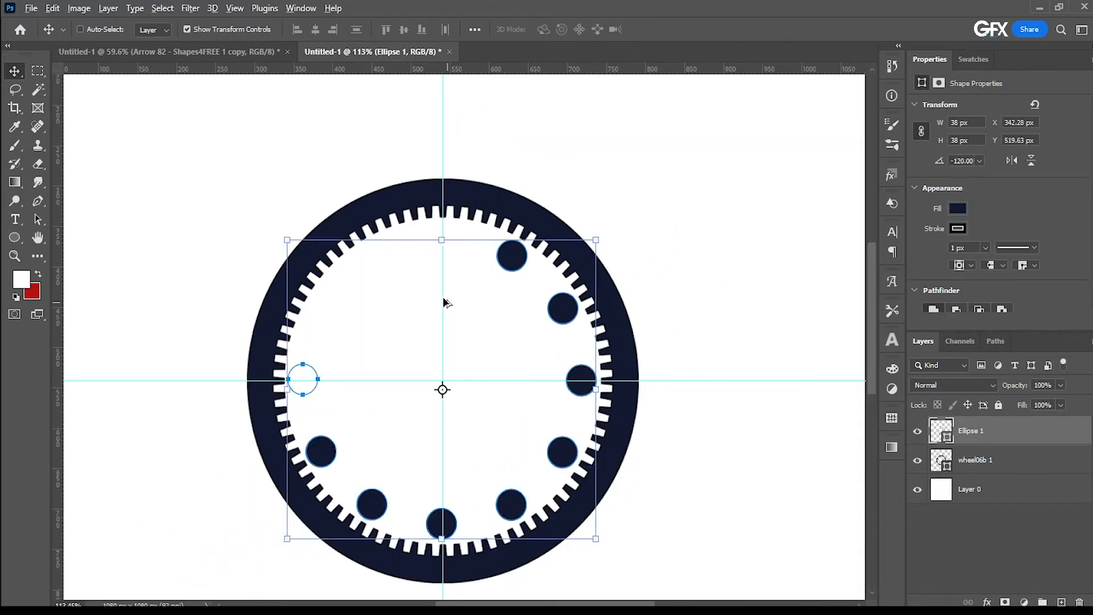
key("ctrl+shift+alt+t")
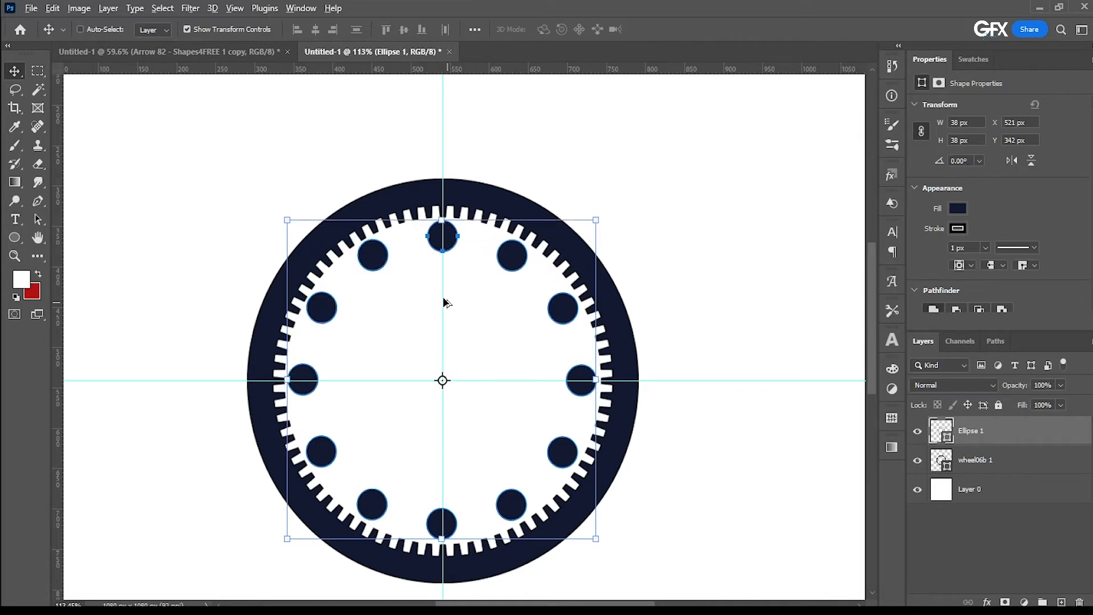
left_click(685, 251)
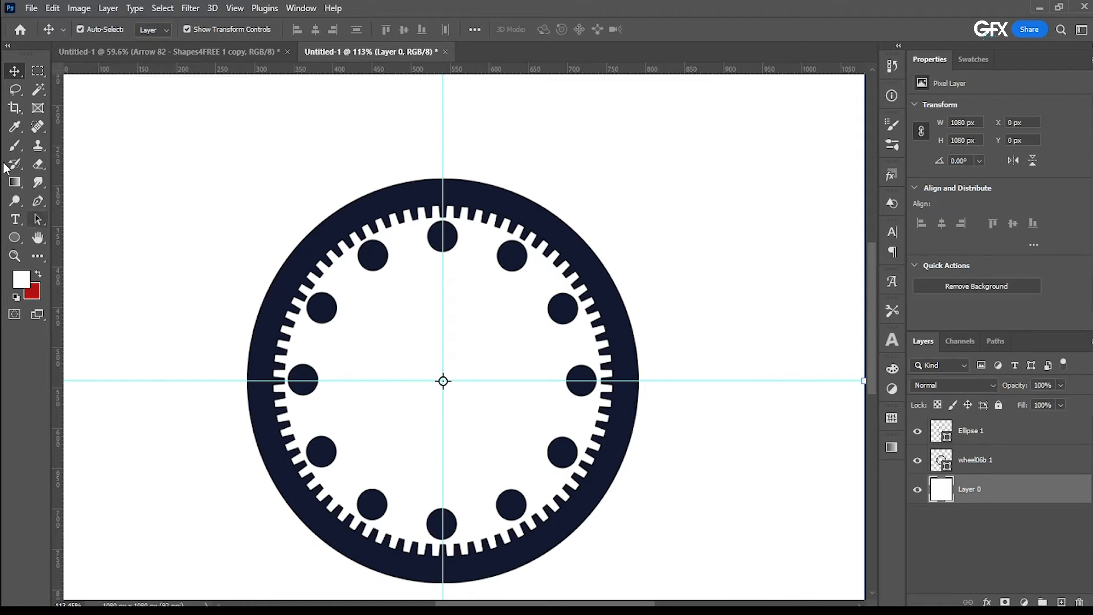
Add the white text "12" at about 18 pt, bring it to the front and centre it in the uppermost circle.
left_click(12, 220)
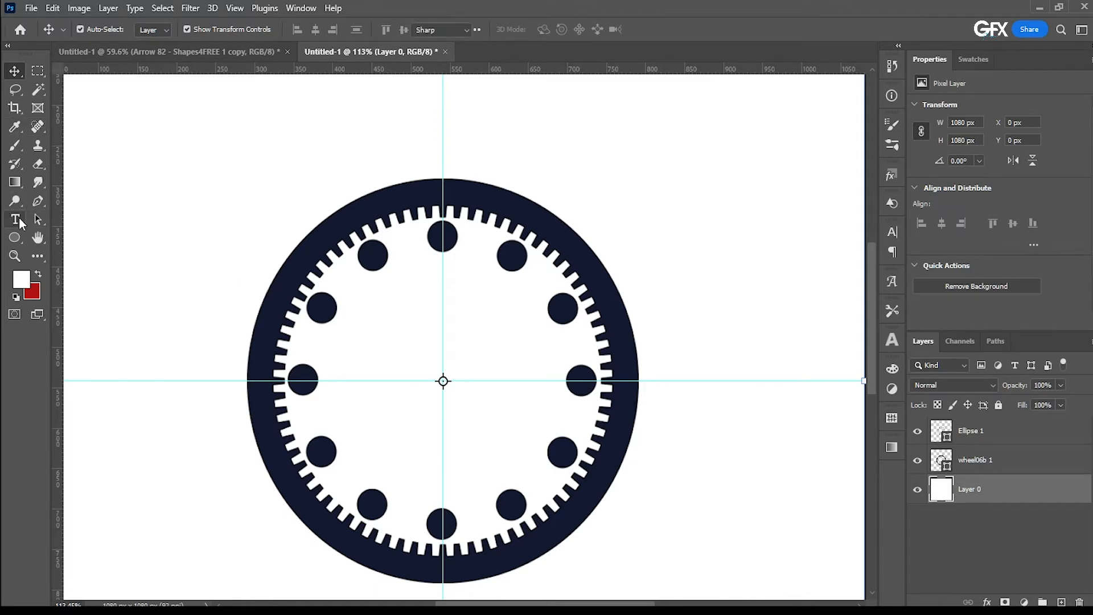
scroll(445, 247, "up", 1)
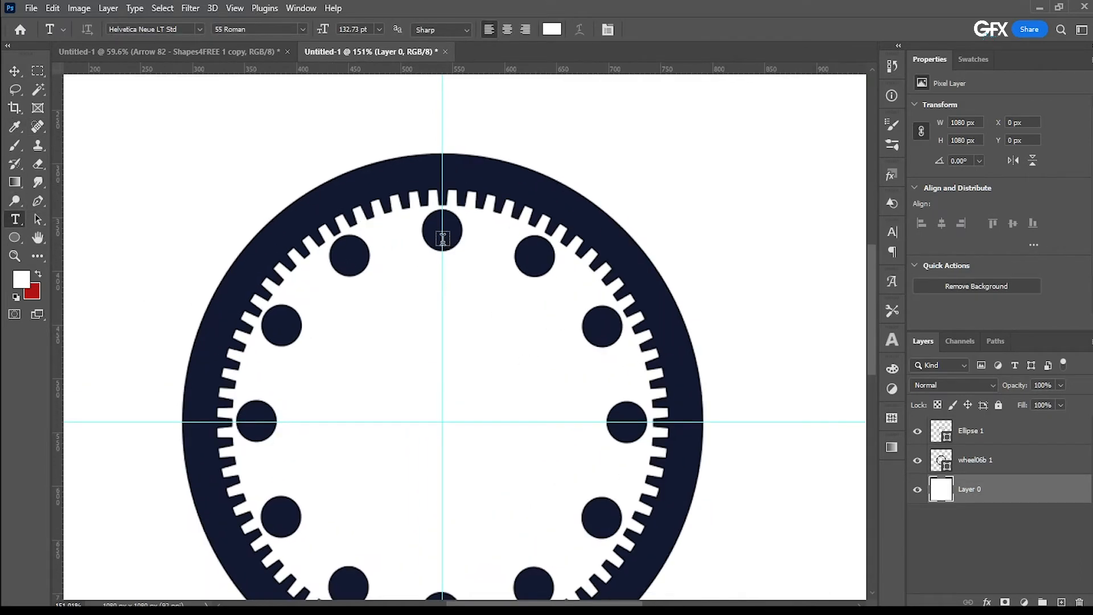
left_click(437, 236)
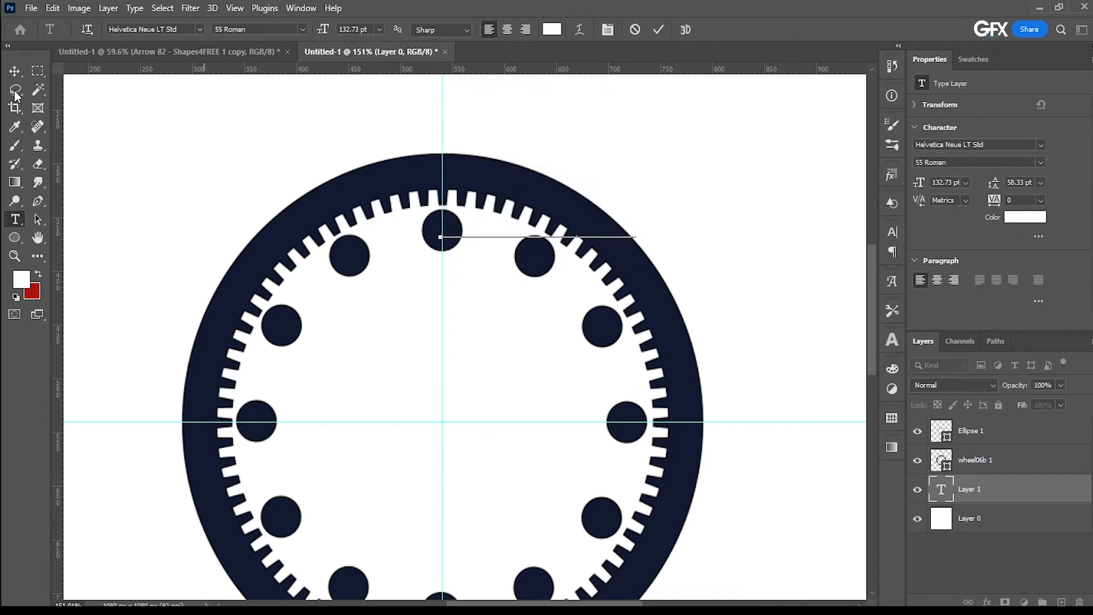
left_click(15, 72)
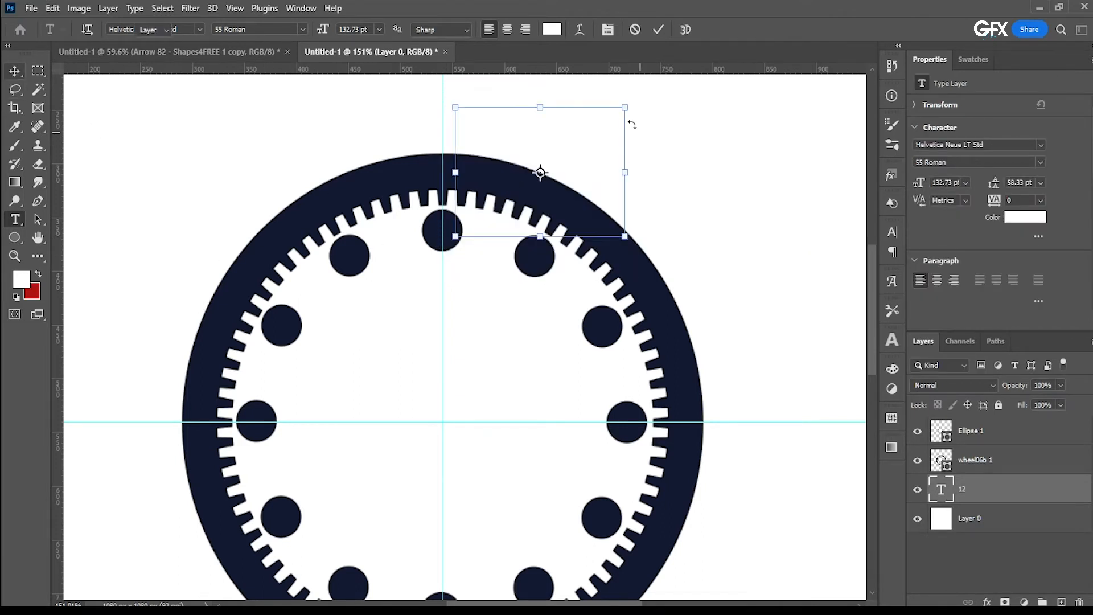
key("ctrl+shift+bracketright")
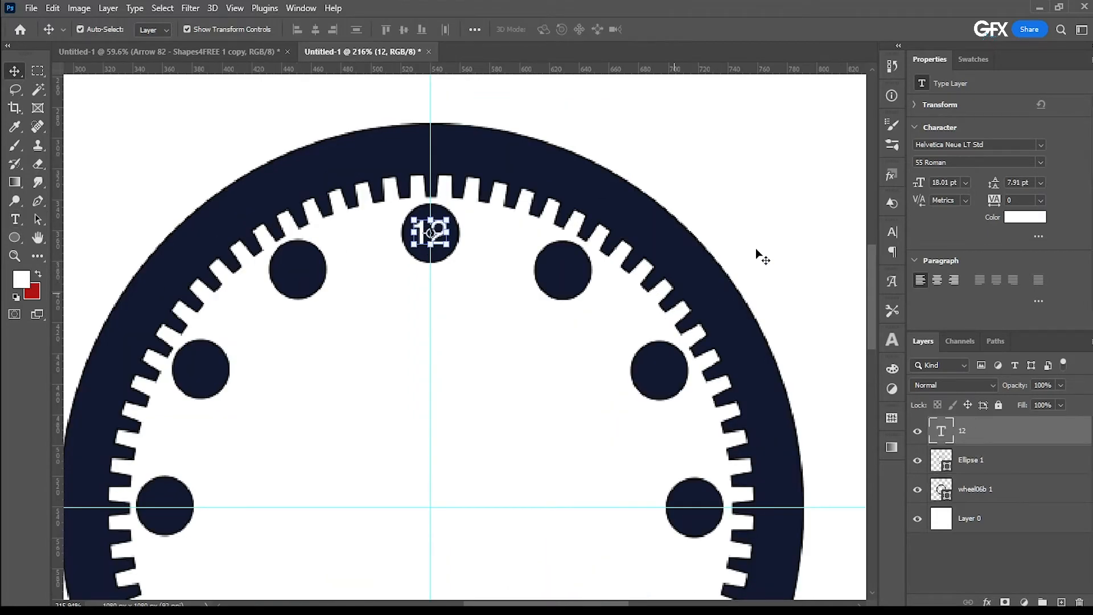
left_click(758, 248)
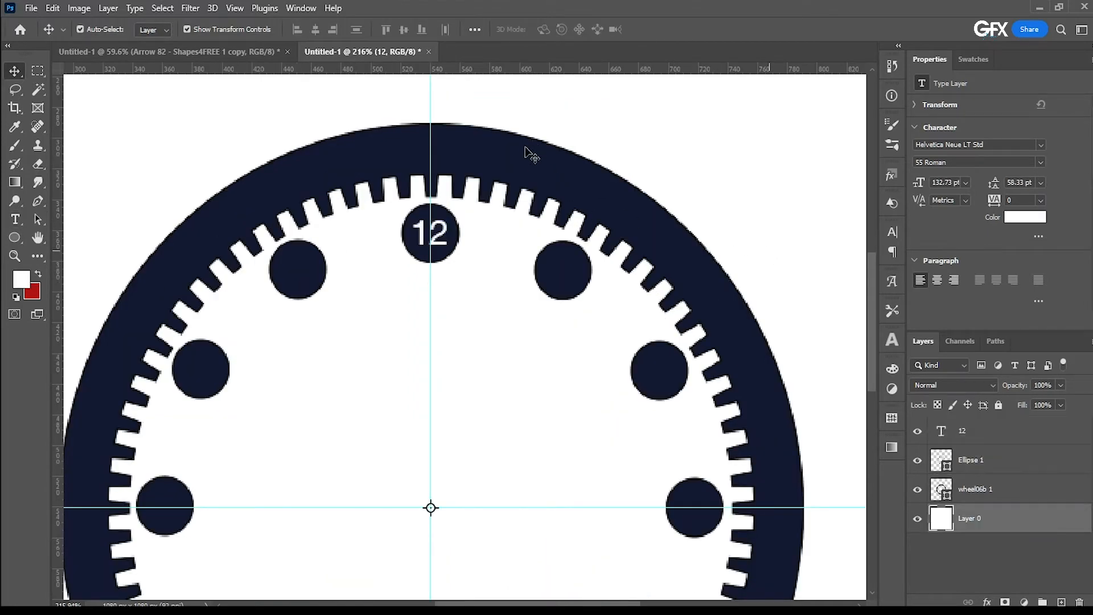
scroll(524, 152, "down", 3)
scroll(488, 207, "down", 1)
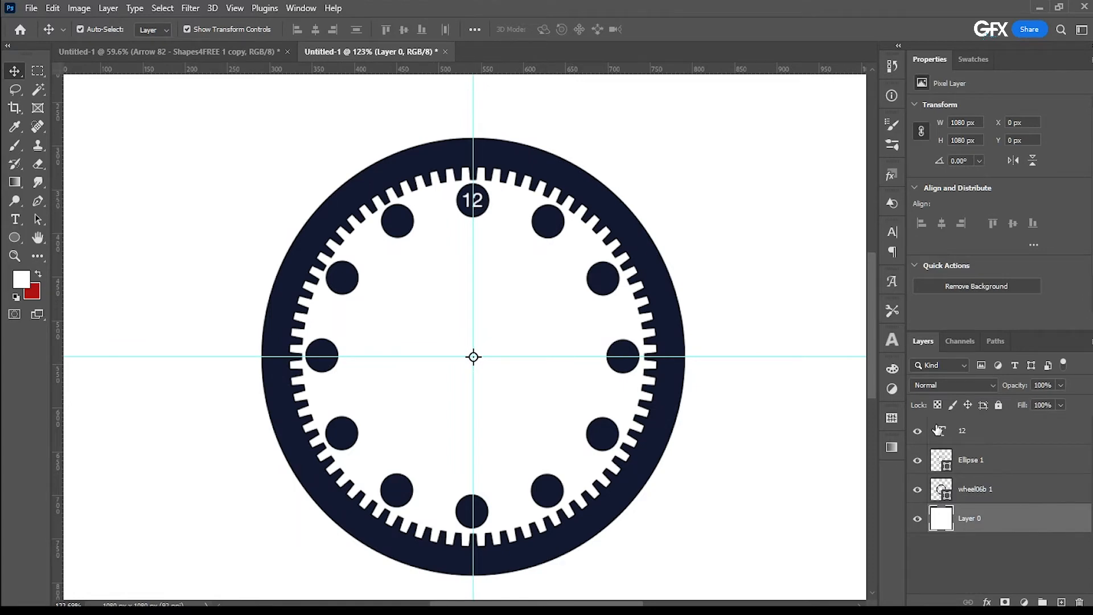
Duplicate the "12" text into the lowest circle and change the copy to "6".
left_click(990, 431)
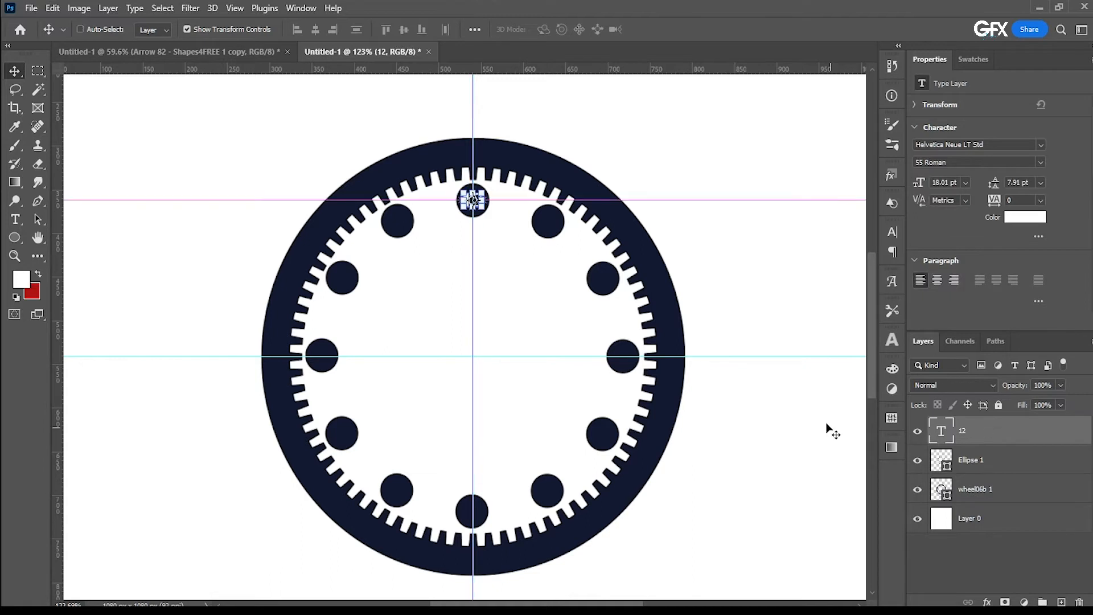
key("ctrl+j")
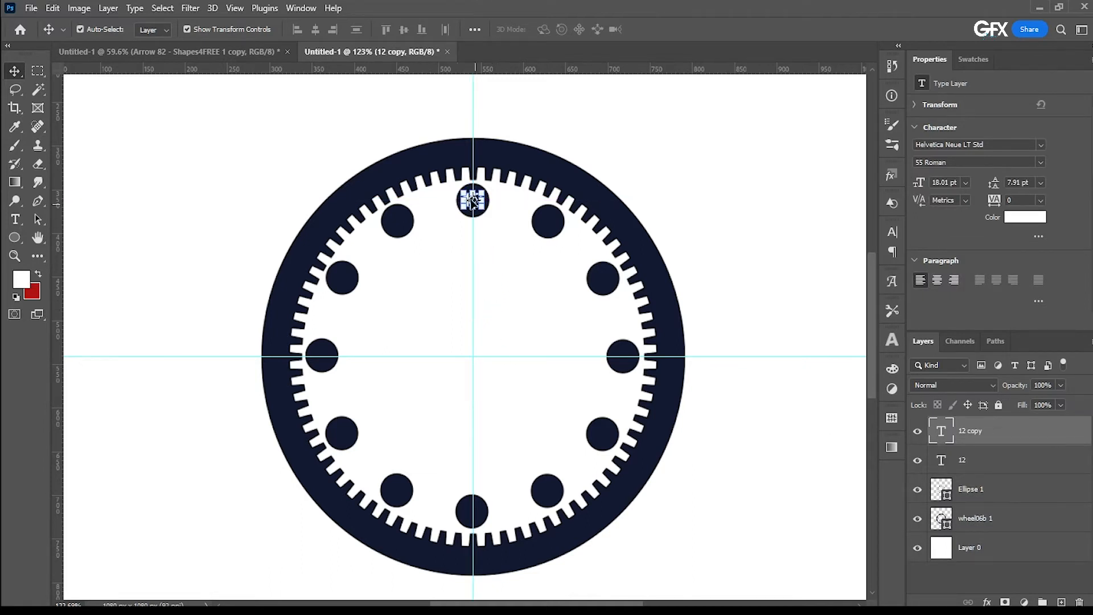
left_click_drag(472, 199, 475, 509)
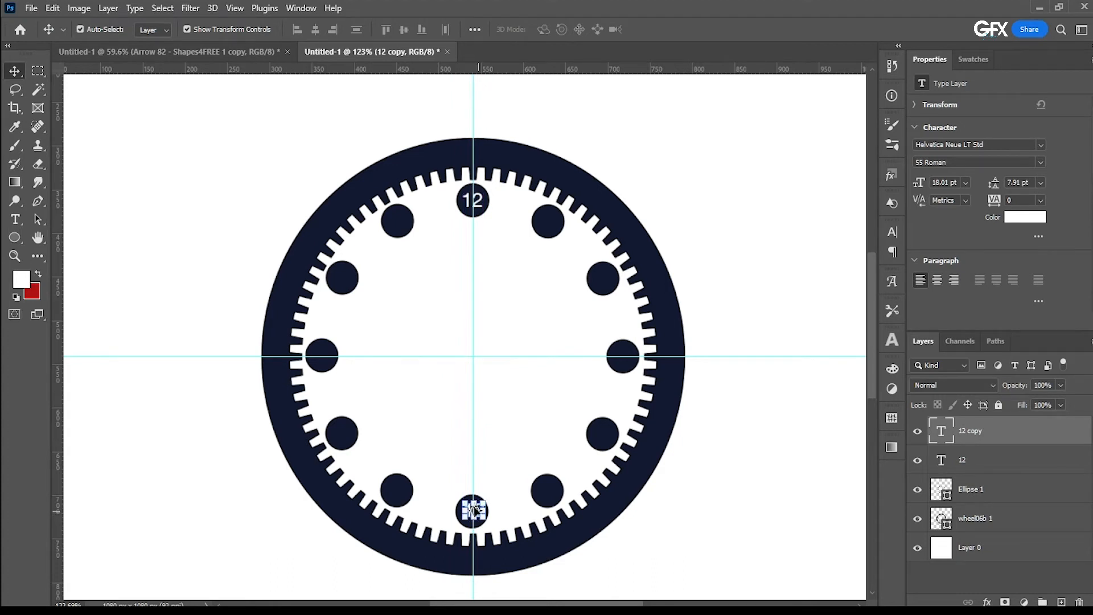
double_click(475, 509)
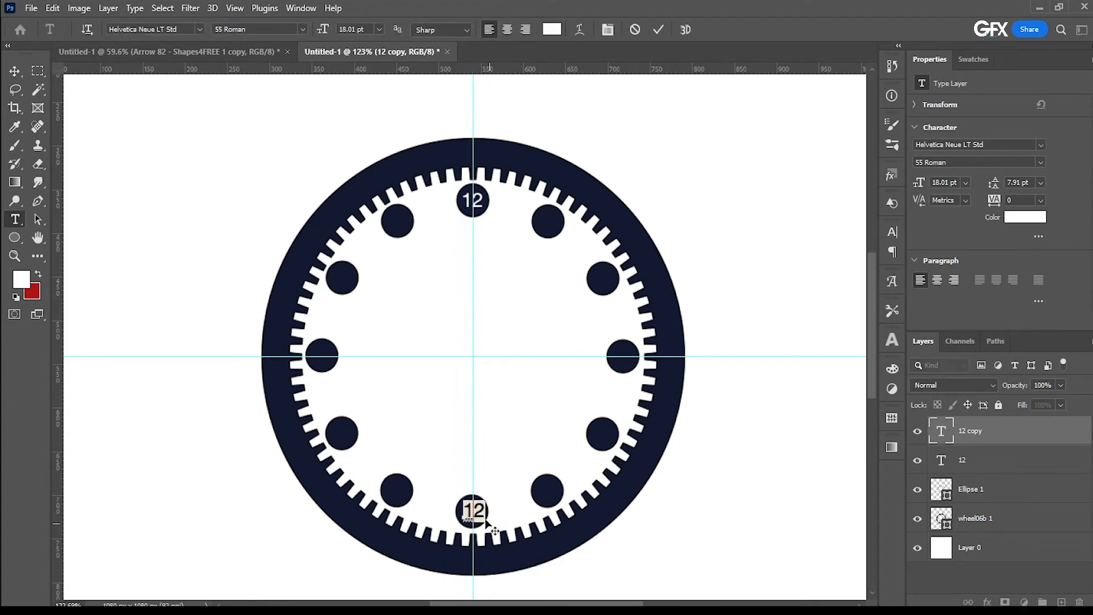
type("6")
left_click(11, 70)
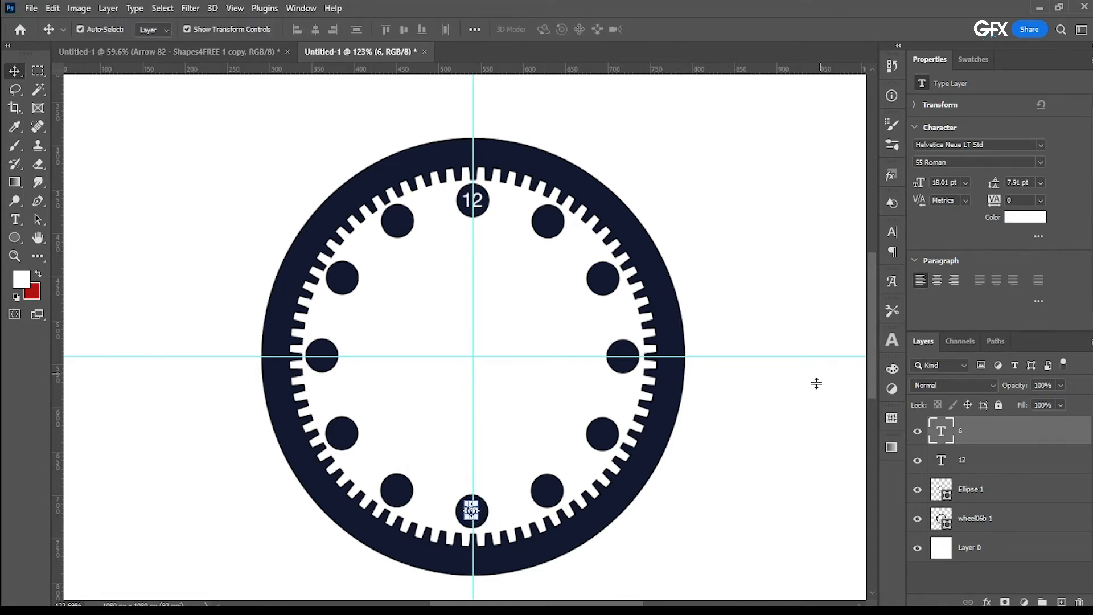
Duplicate the "6" text into the circle at the three o'clock position and change the copy to "3".
key("ctrl")
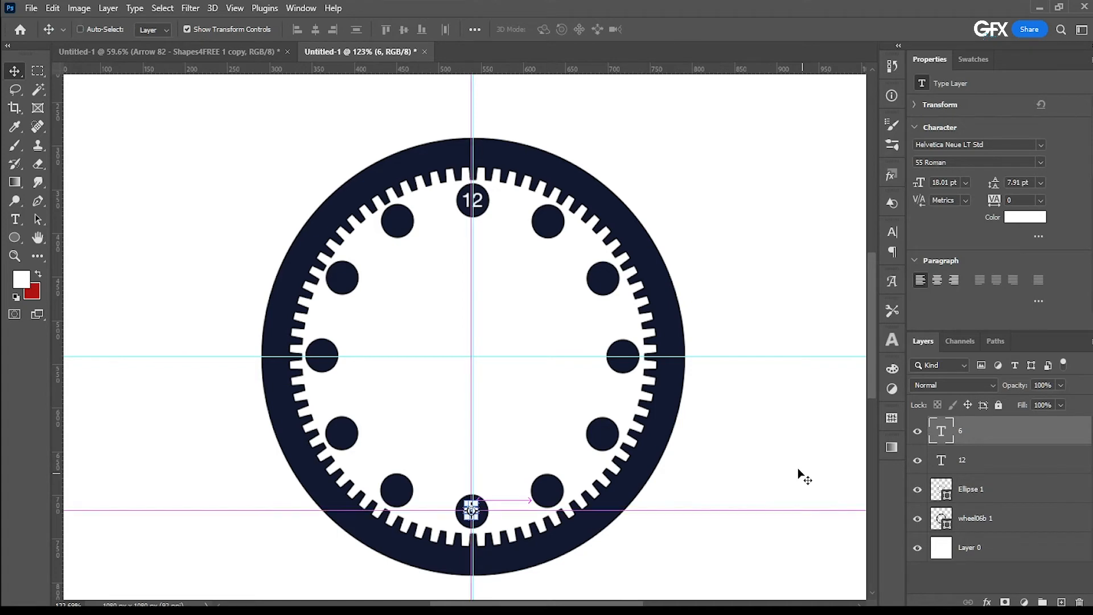
key("ctrl+j")
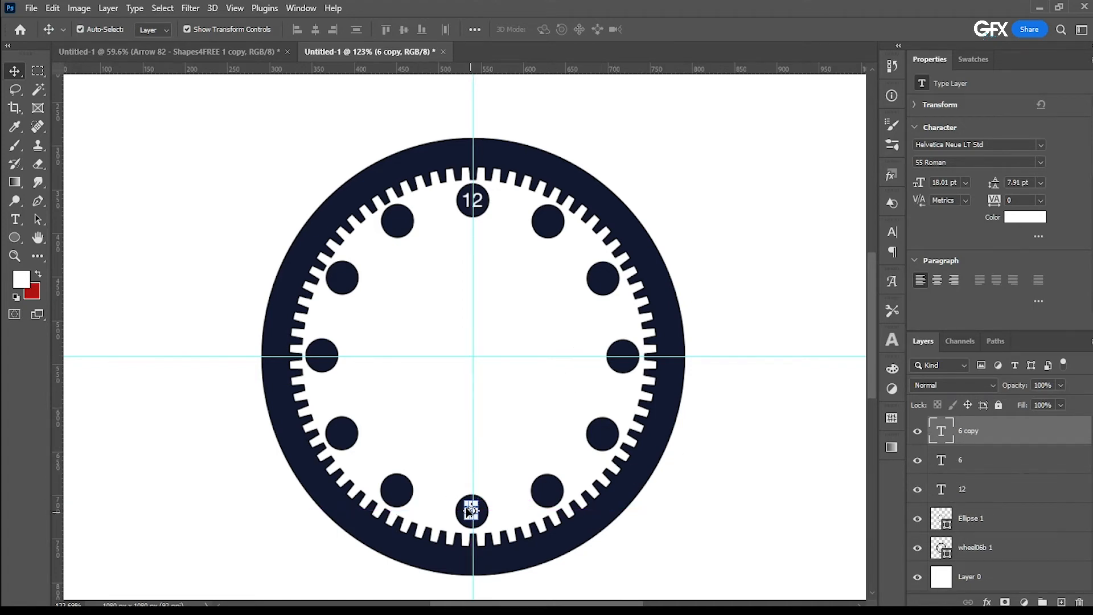
left_click_drag(600, 370, 622, 357)
double_click(623, 357)
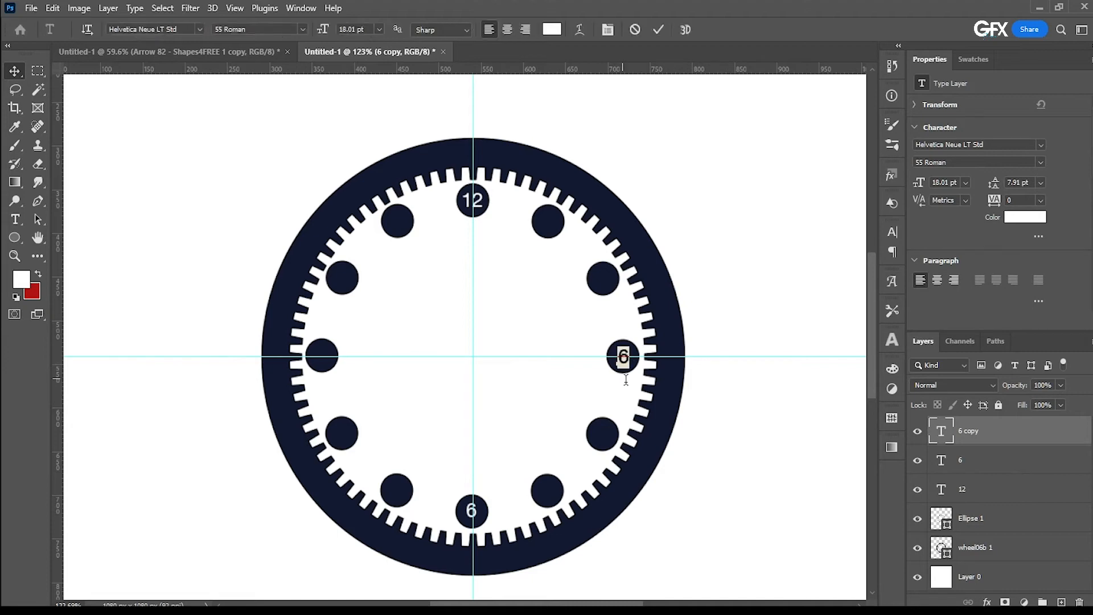
type("3")
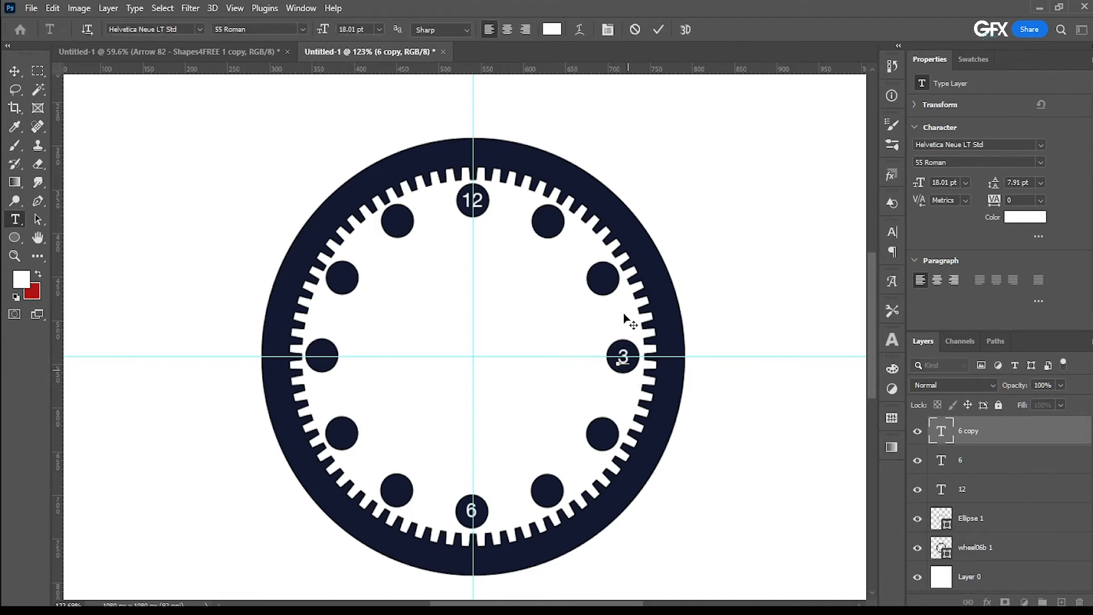
left_click(657, 30)
key("v")
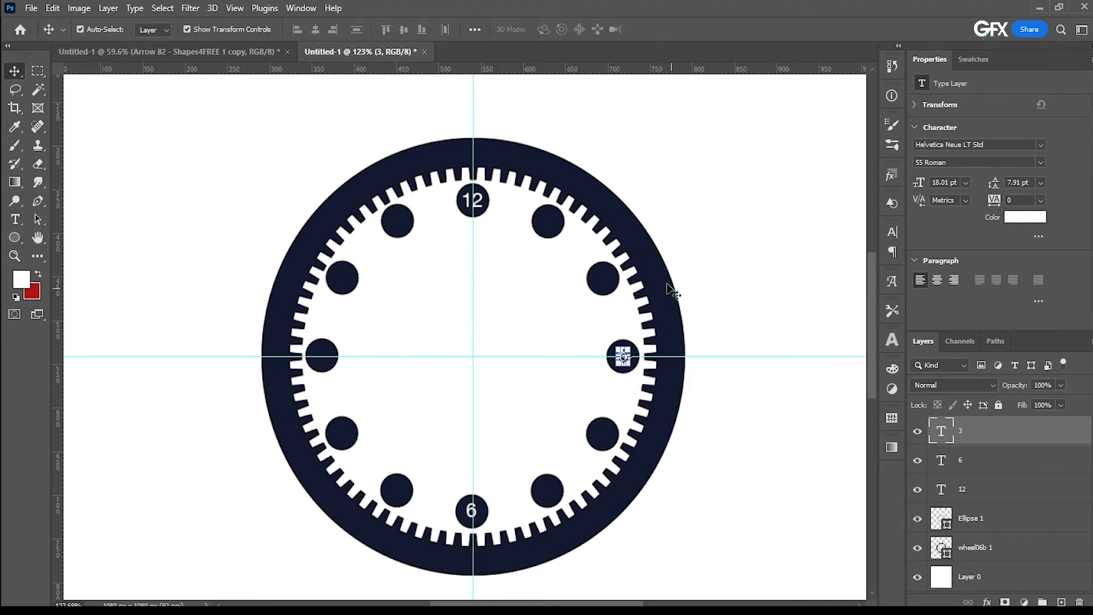
Duplicate the "3" text into the circle at the nine o'clock position and change the copy to "9".
key("ctrl+j")
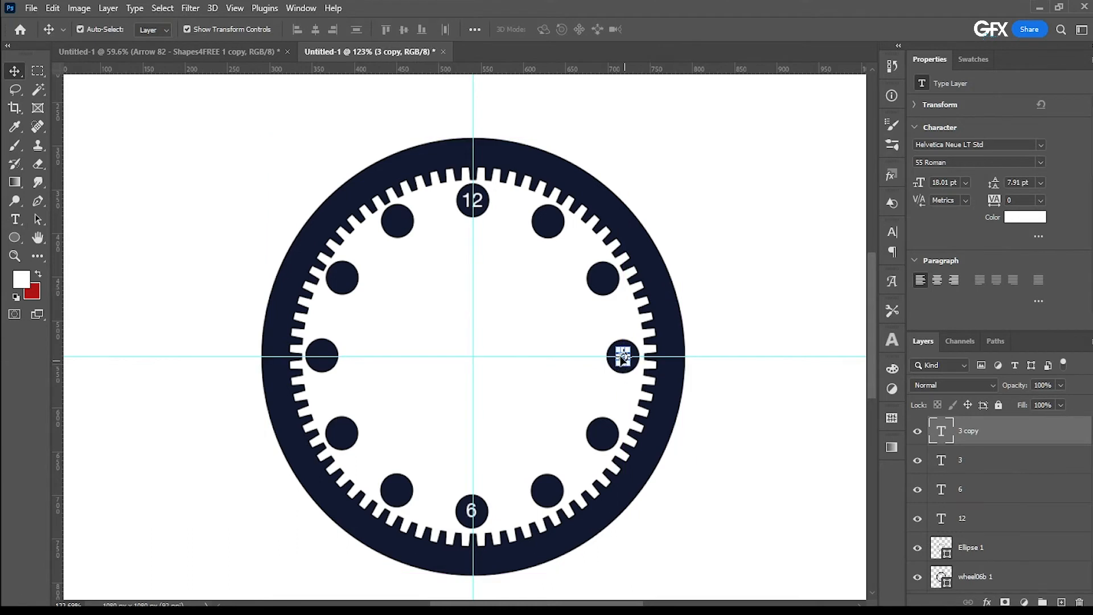
left_click_drag(623, 357, 322, 359)
double_click(322, 359)
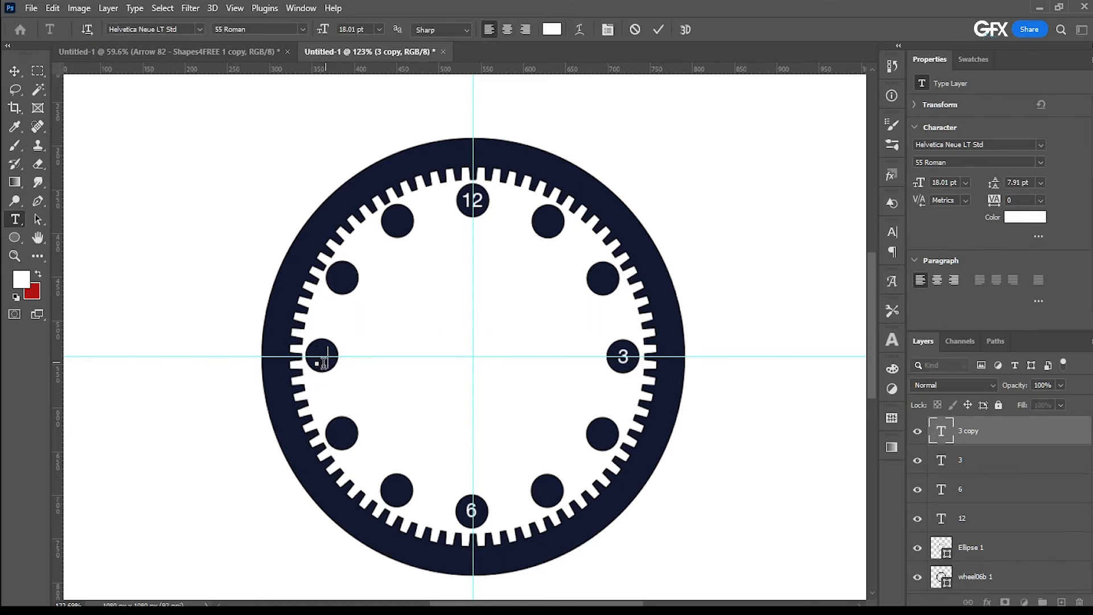
type("12")
key("BackSpace")
key("BackSpace")
type("9")
left_click(656, 30)
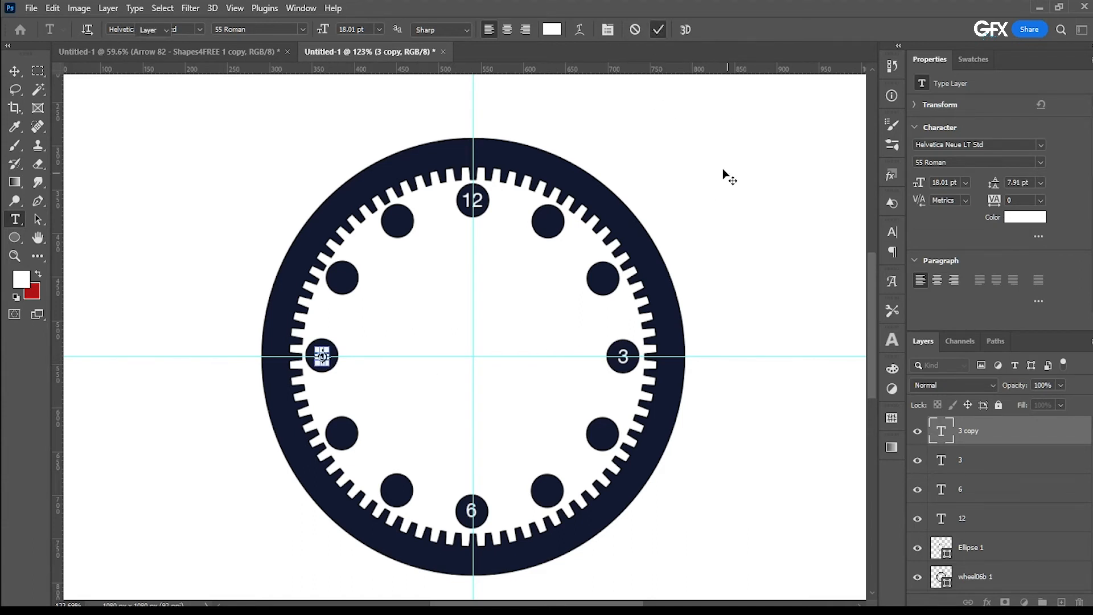
key("v")
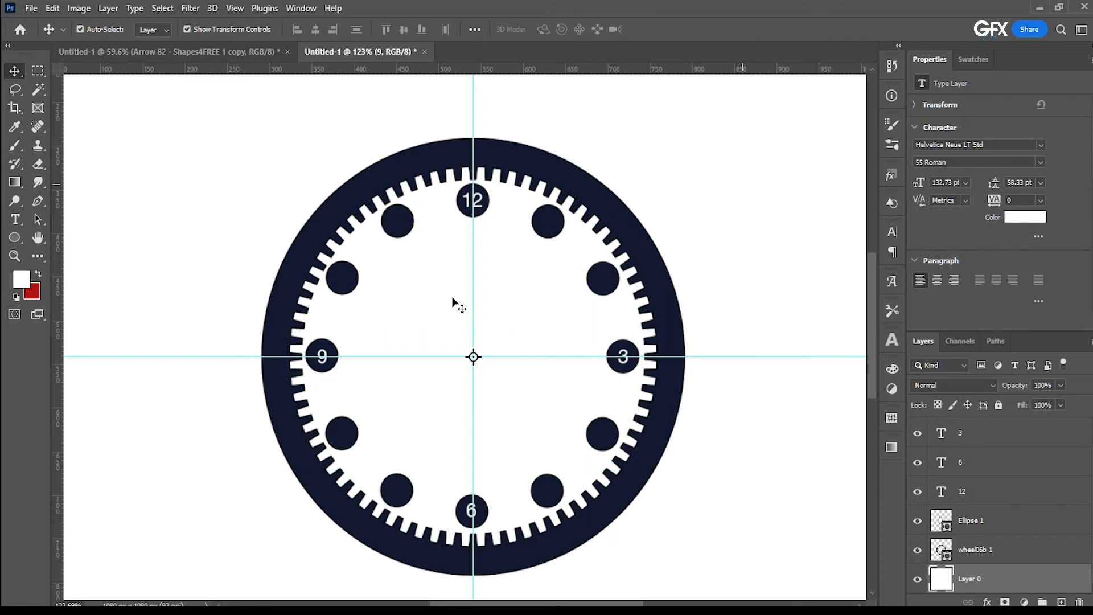
Draw a downward-pointing arrow custom shape about 31 × 142 px, starting at the guide intersection in the clock's centre.
left_click(261, 131)
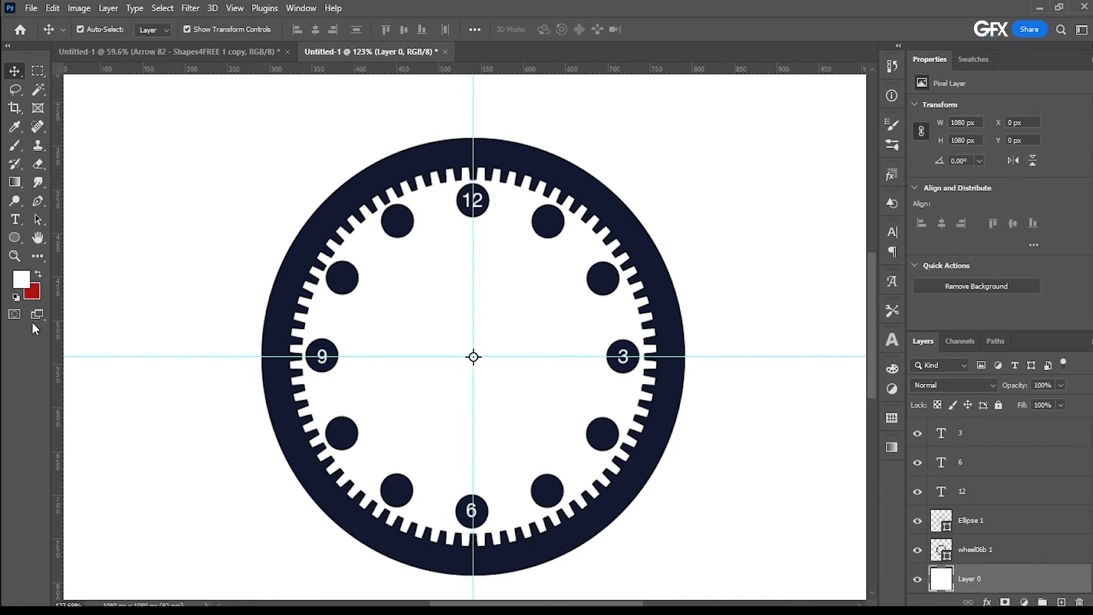
left_click(13, 241)
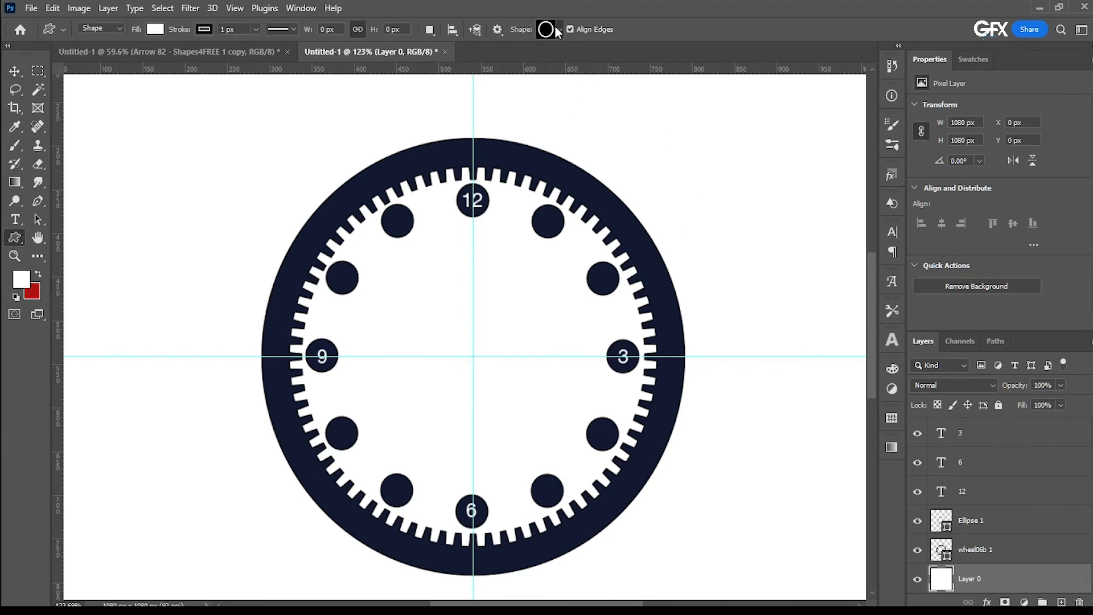
mouse_move(472, 356)
left_mouse_down()
mouse_move(495, 414)
mouse_move(488, 471)
mouse_move(499, 480)
left_mouse_up()
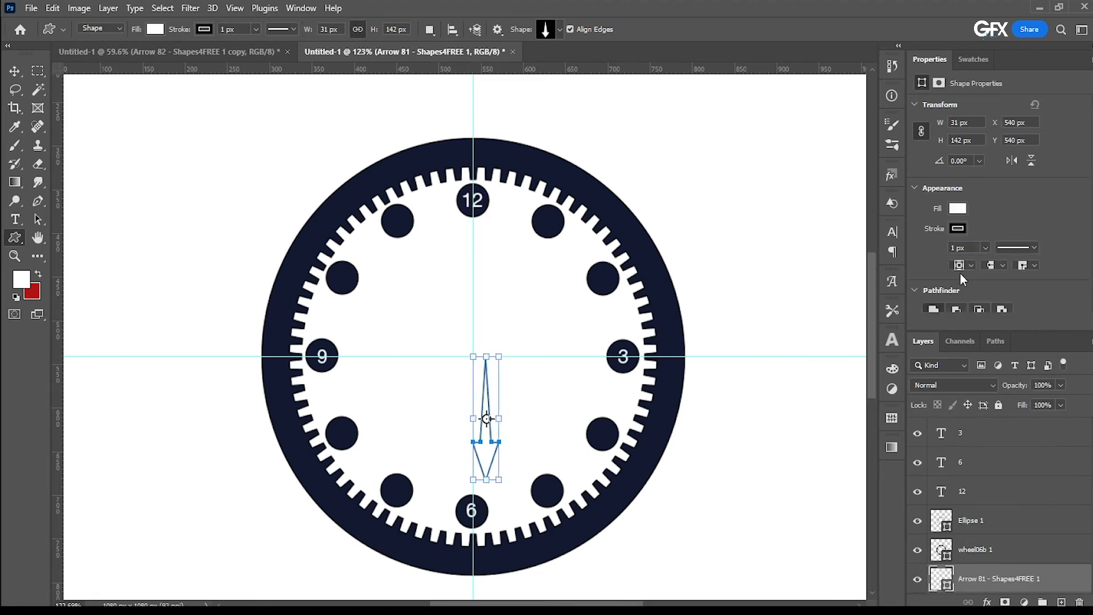
Give the arrow the ring's dark navy fill with a 0 px stroke, and centre it on the vertical guide.
left_click(955, 206)
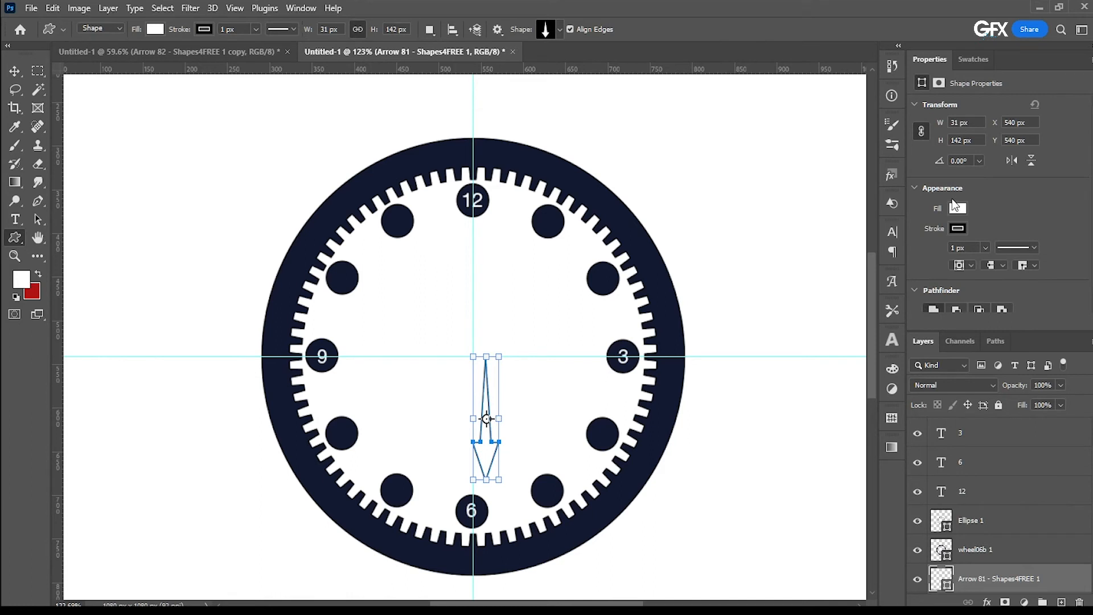
left_click(933, 282)
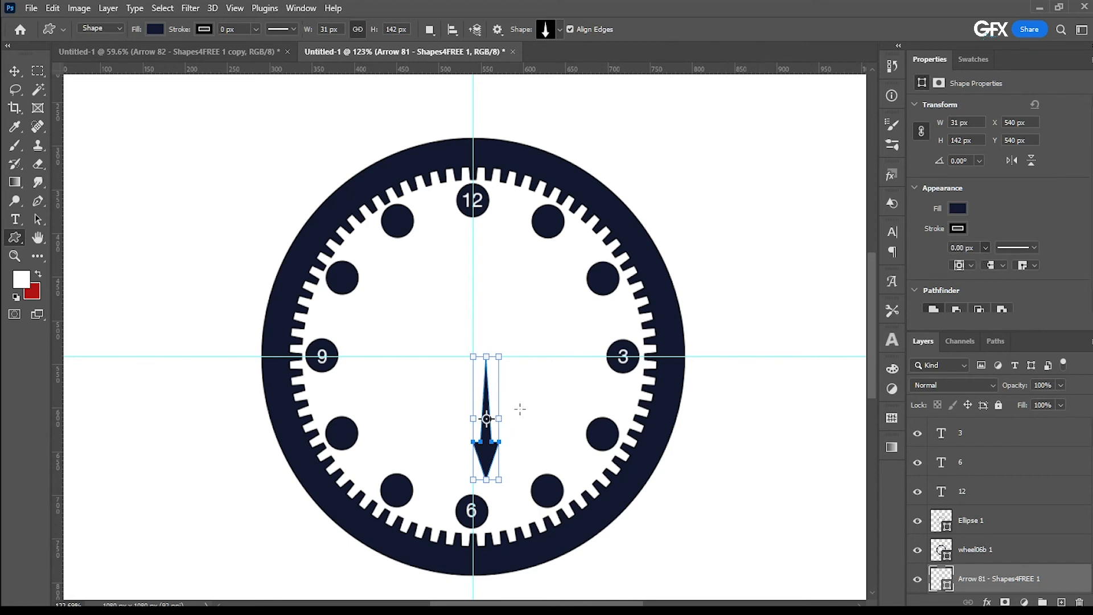
left_click(14, 71)
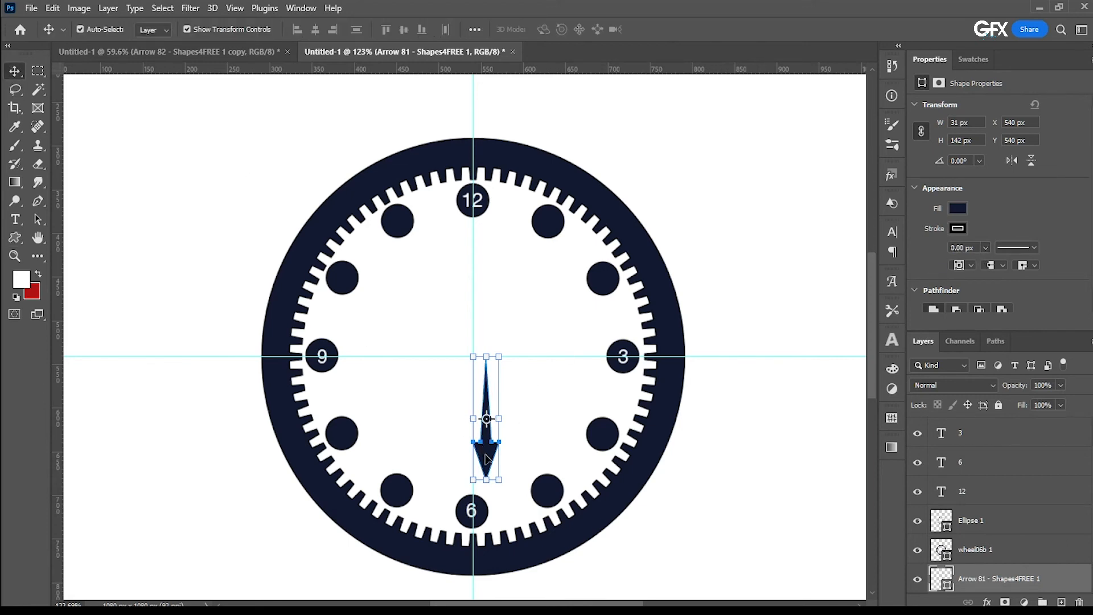
left_click_drag(487, 458, 473, 455)
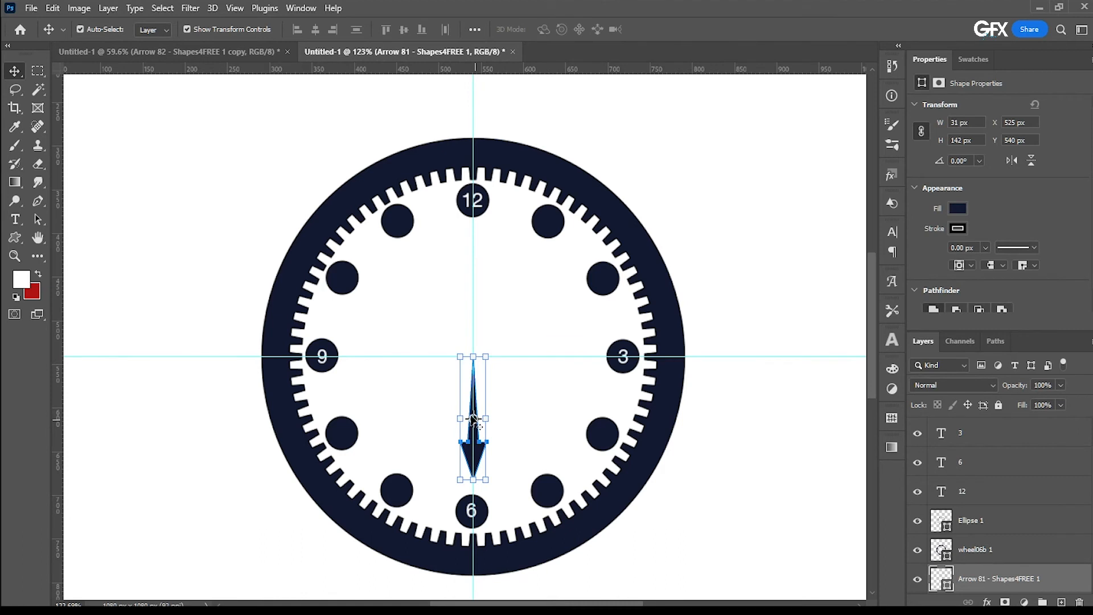
Duplicate the arrow and rotate the copy about -90° around the clock's centre so it points at the 3.
key("ctrl")
key("ctrl+j")
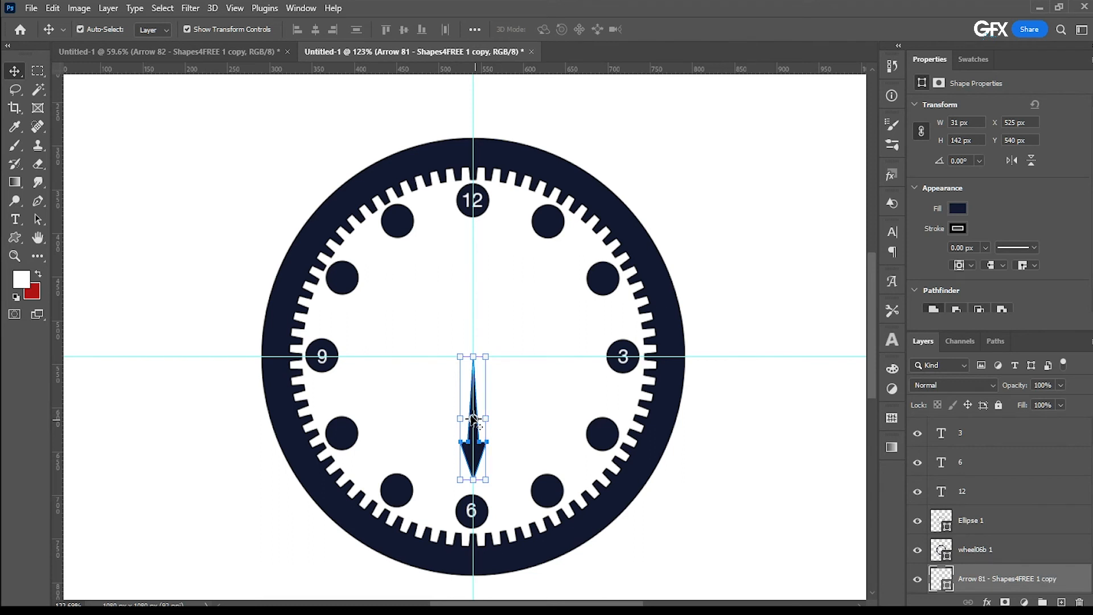
key("ctrl+t")
left_click_drag(473, 418, 475, 358)
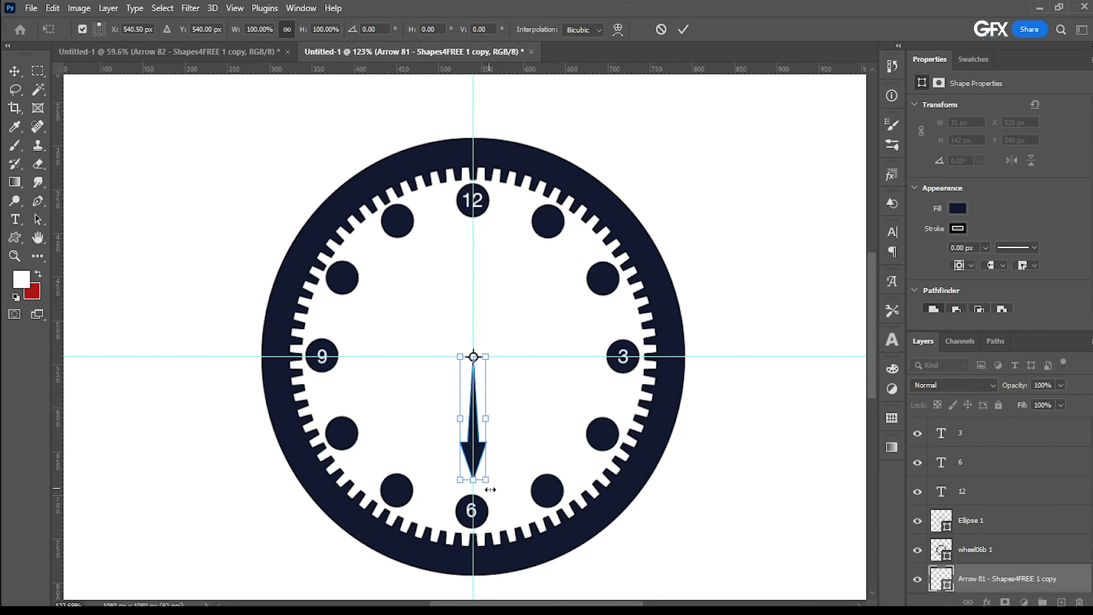
left_click_drag(501, 485, 621, 322)
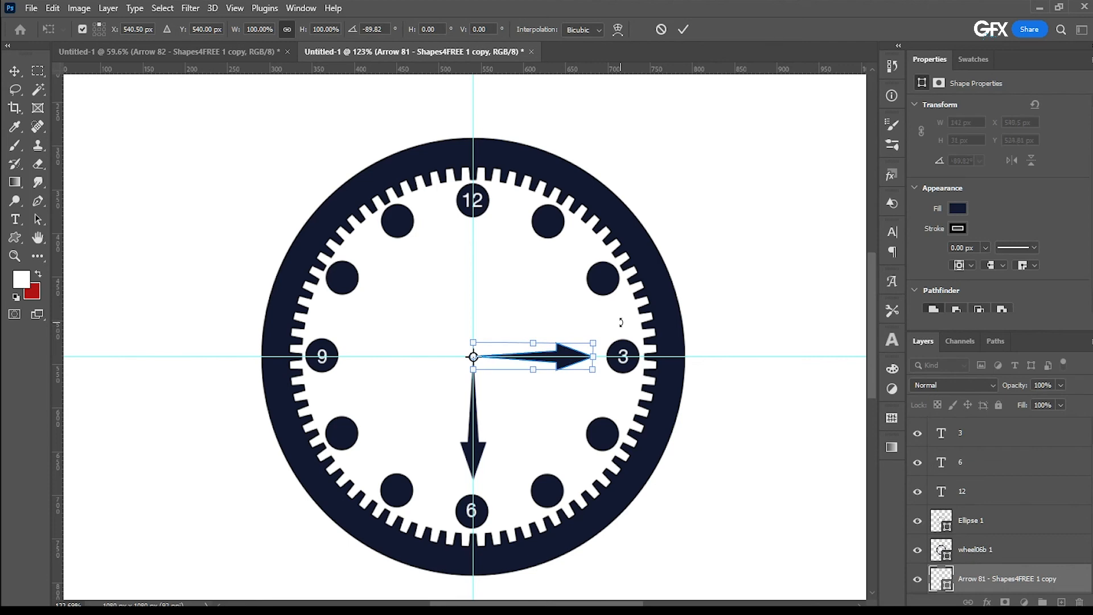
Scale the copied arrow to about 81.5% as the shorter hand and adjust its rotation to about -88°.
scroll(595, 377, "up", 3)
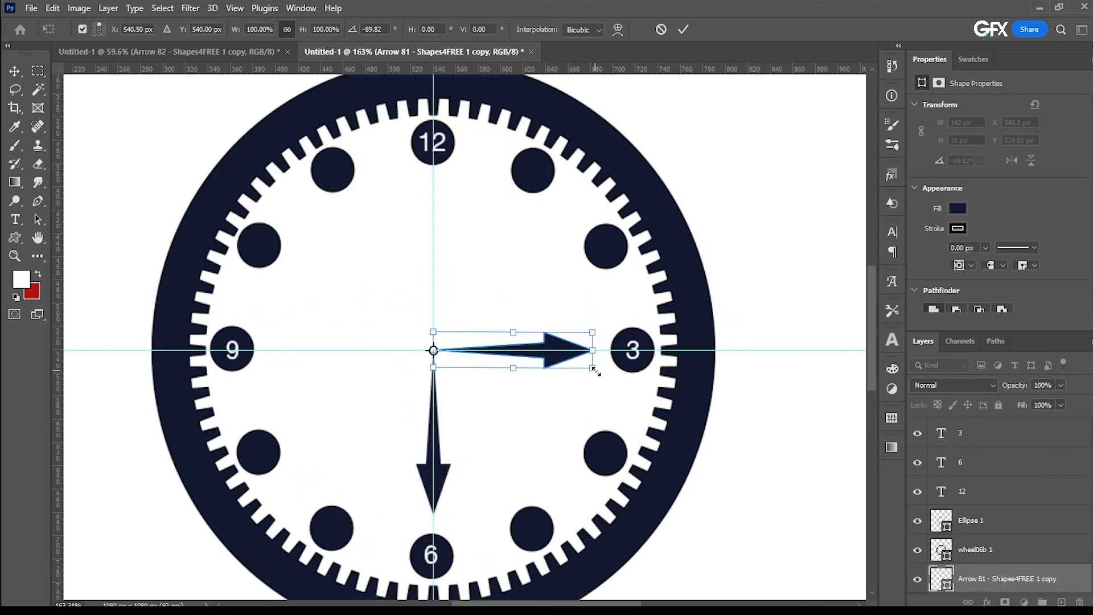
left_click_drag(595, 371, 564, 382)
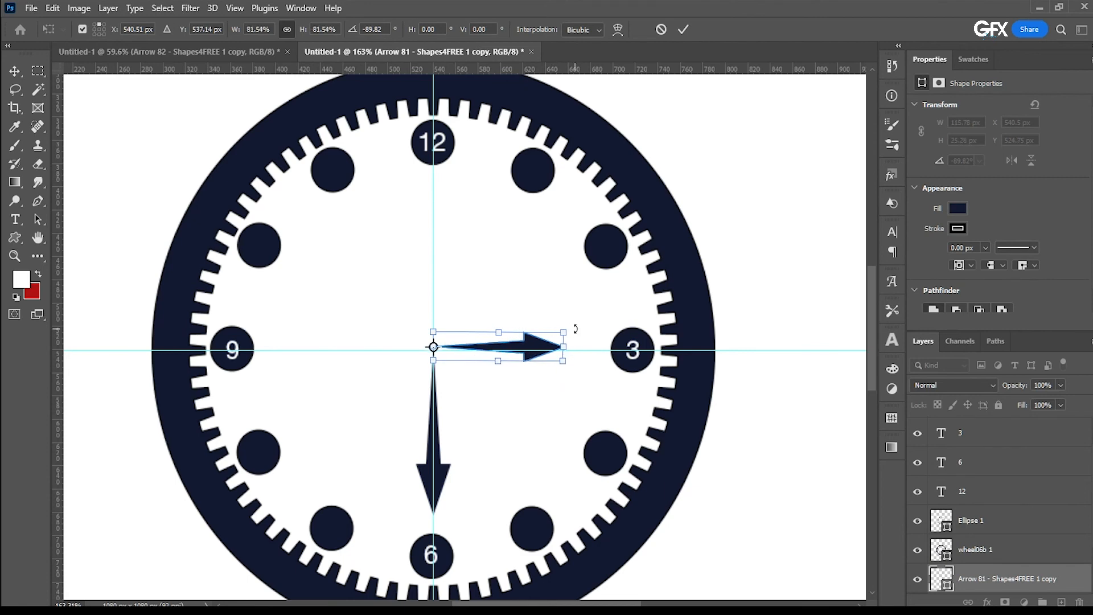
left_click_drag(575, 328, 580, 333)
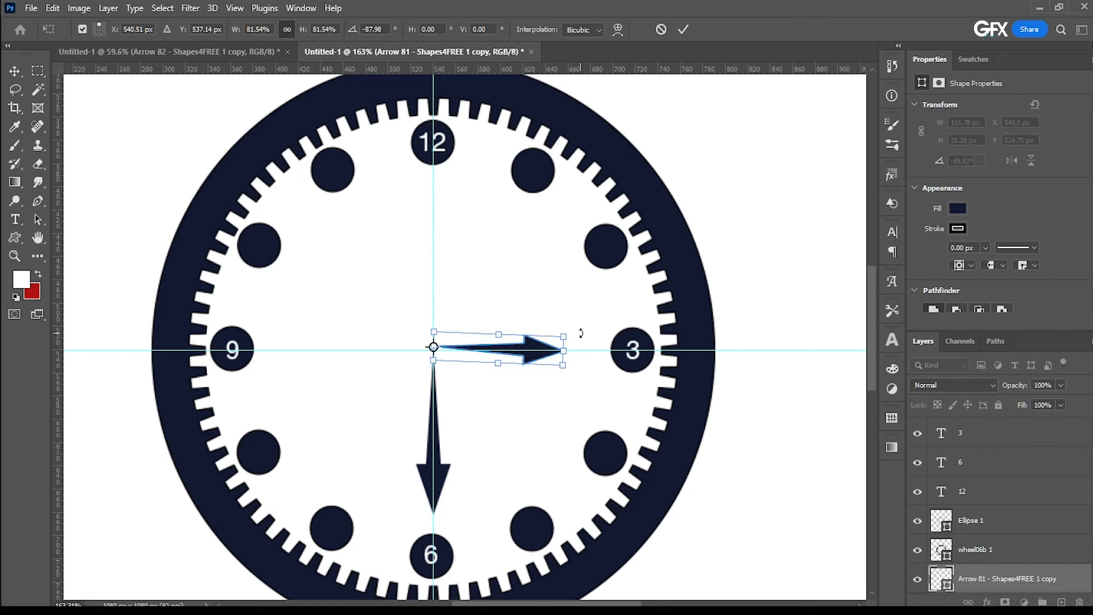
left_click(683, 29)
left_click(768, 276)
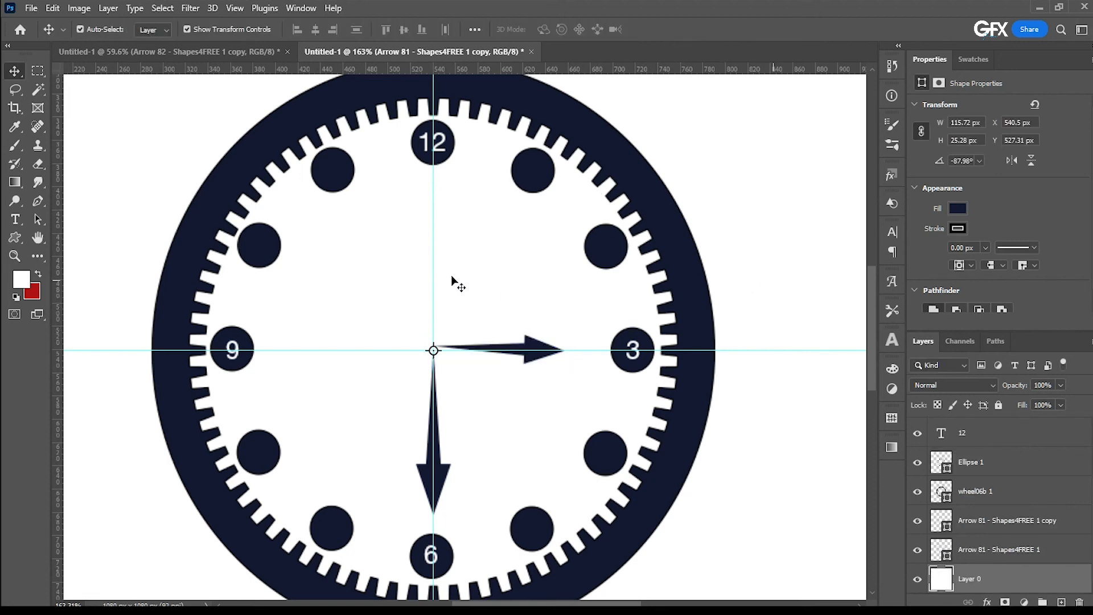
Remove the horizontal and vertical guides from the canvas and deselect all layers.
scroll(452, 283, "down", 2)
left_click_drag(711, 334, 678, 609)
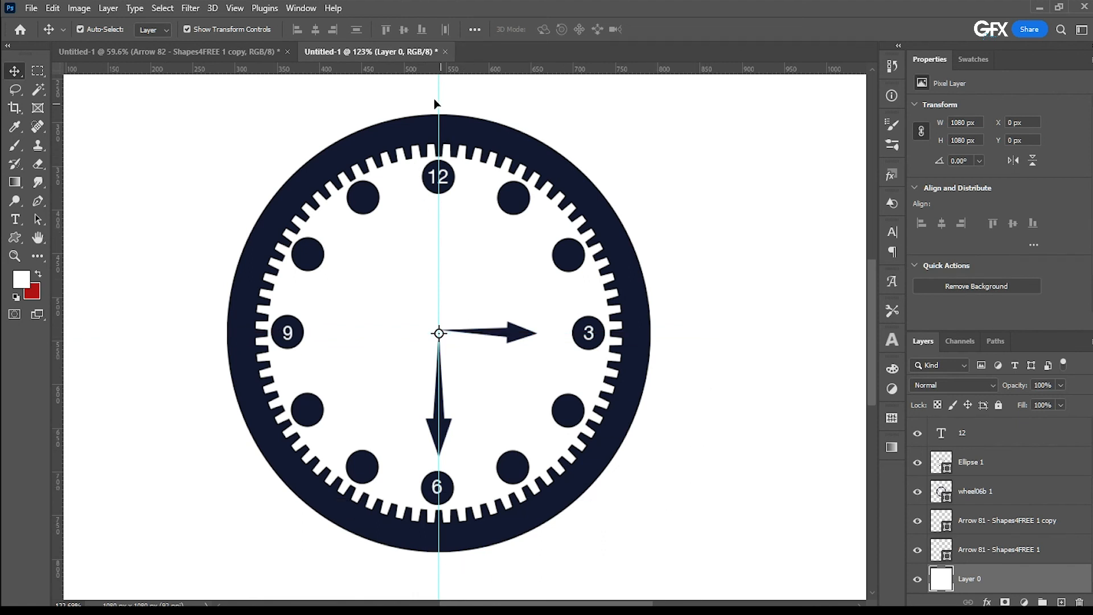
left_click_drag(437, 103, 962, 119)
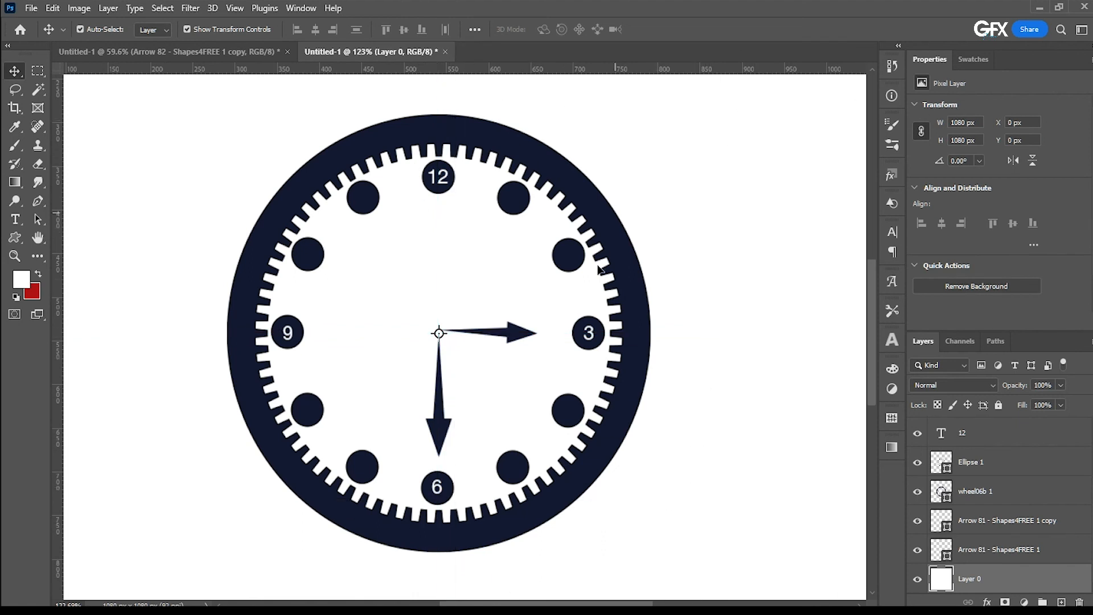
scroll(736, 311, "down", 5)
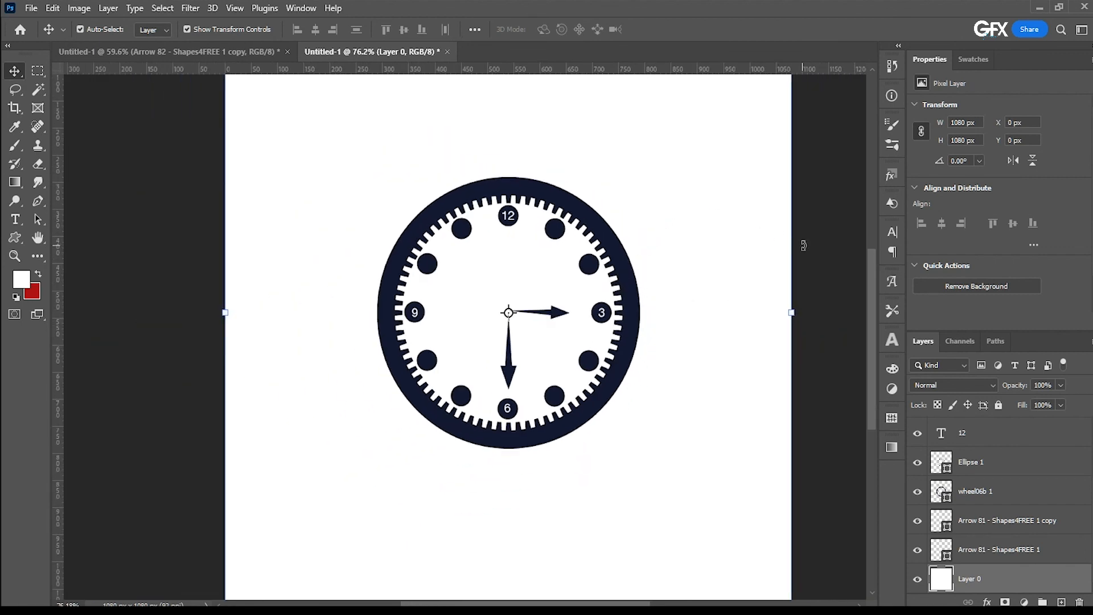
left_click(829, 244)
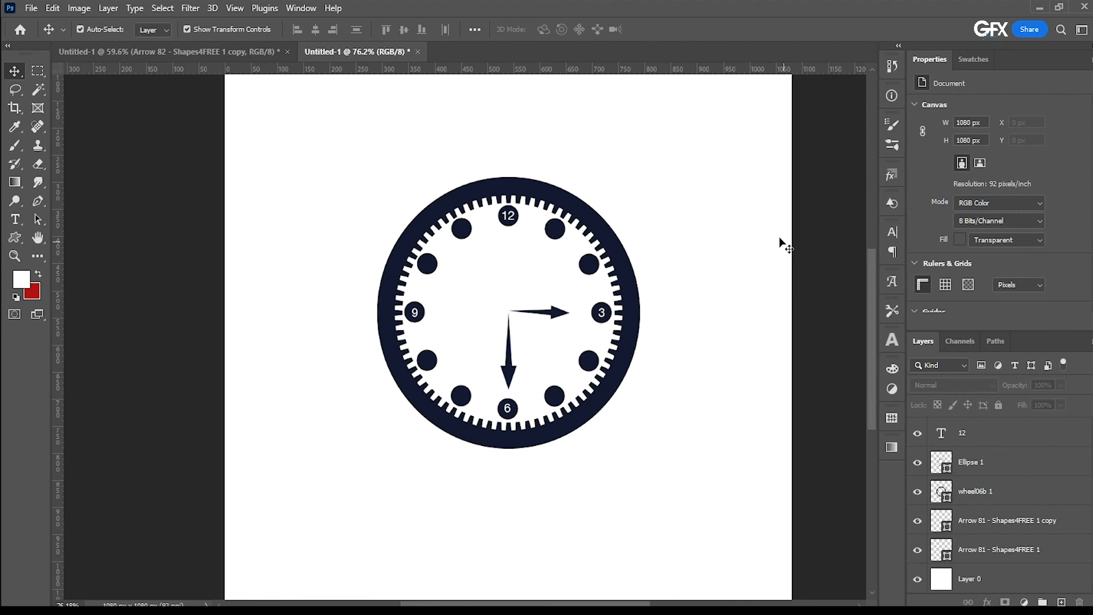
scroll(638, 173, "up", 4)
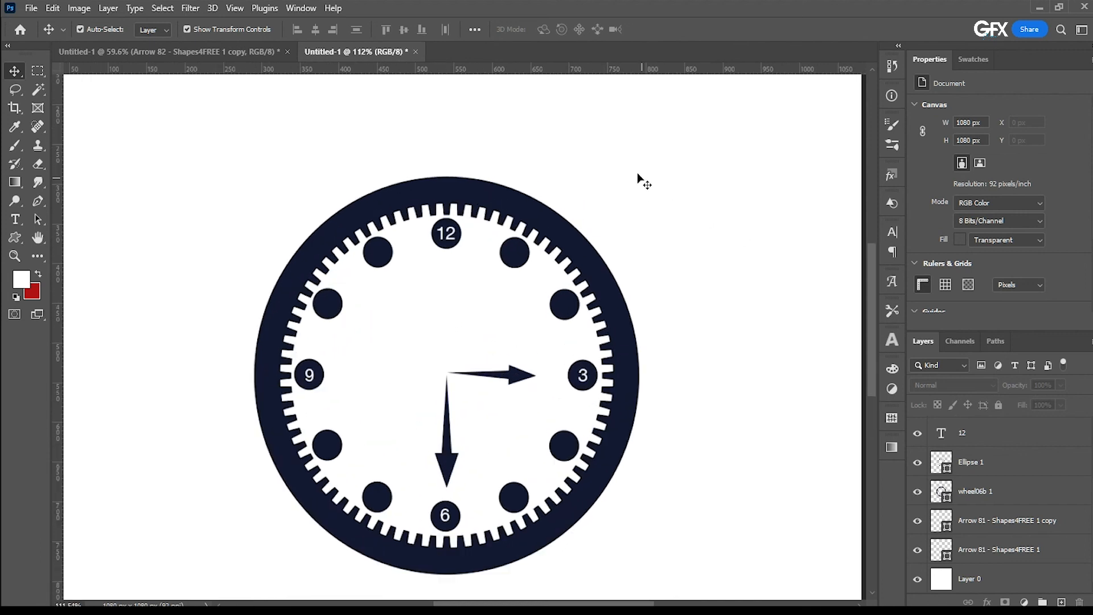
scroll(637, 172, "down", 1)
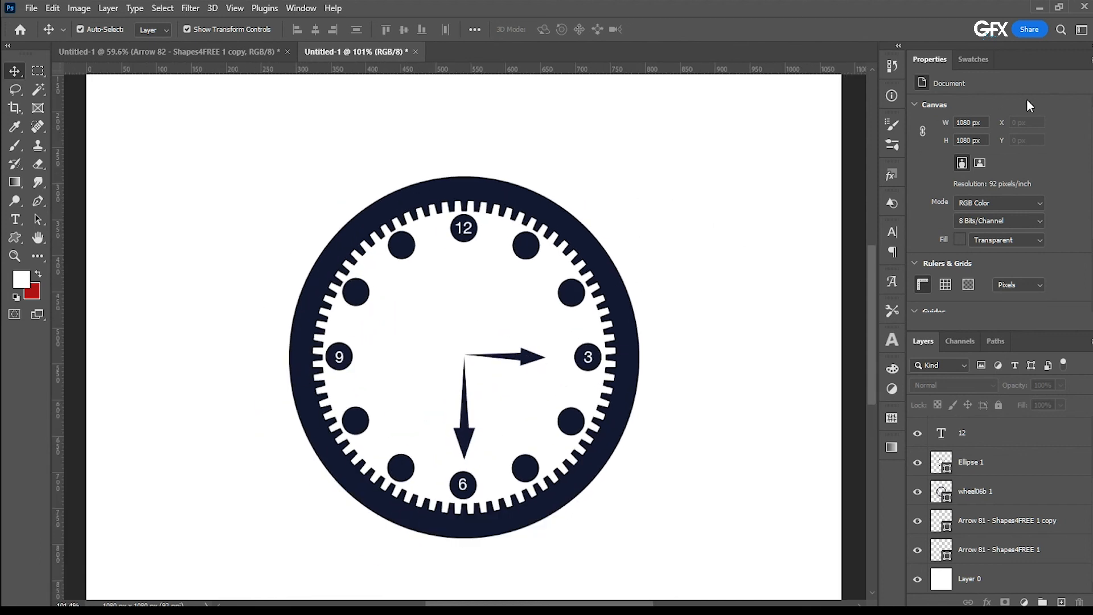